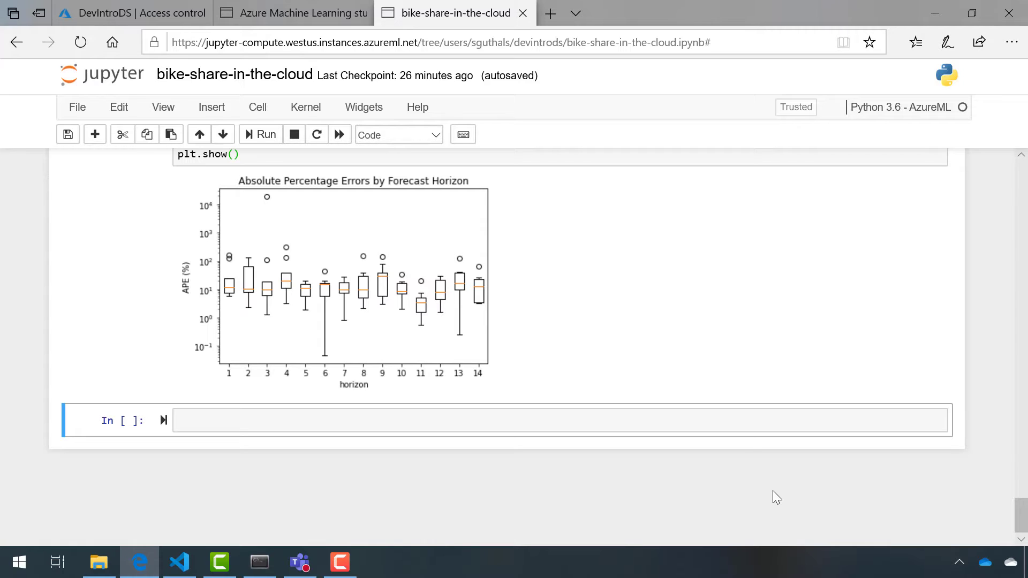
- Start editing the empty new cell below the forecast-horizon error box plot
{"action": "left_click", "coordinate": [723, 424]}
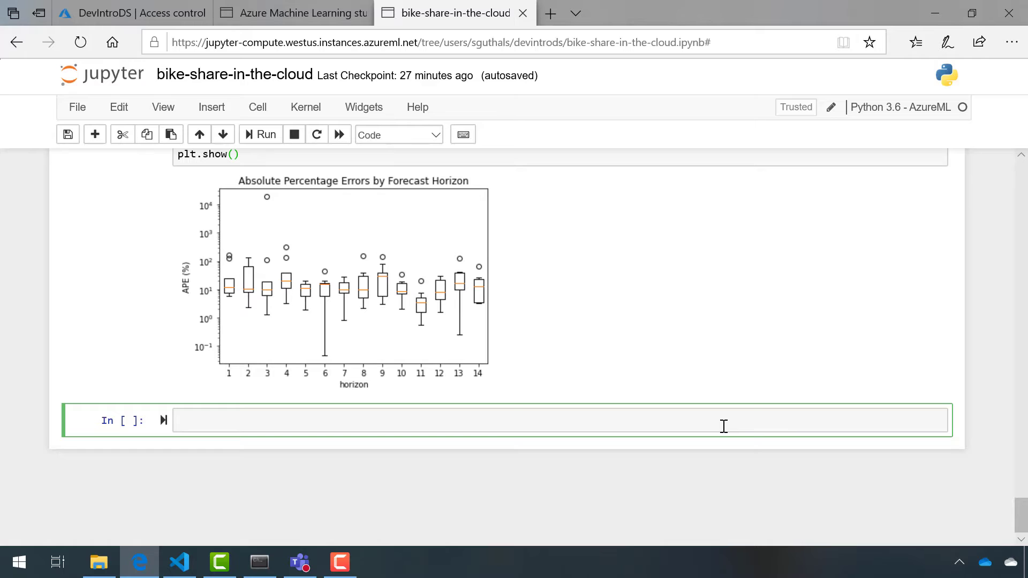
- Paste, save and run the AutoMLRun loading code, then run best_run, both showing Completed
{"action": "type", "text": "run_id = 'AutoML_ae9ab50d-2f83-47a6-8749-db262953c8cb' training_run = AutoMLRun(experiment, run_id) training_run"}
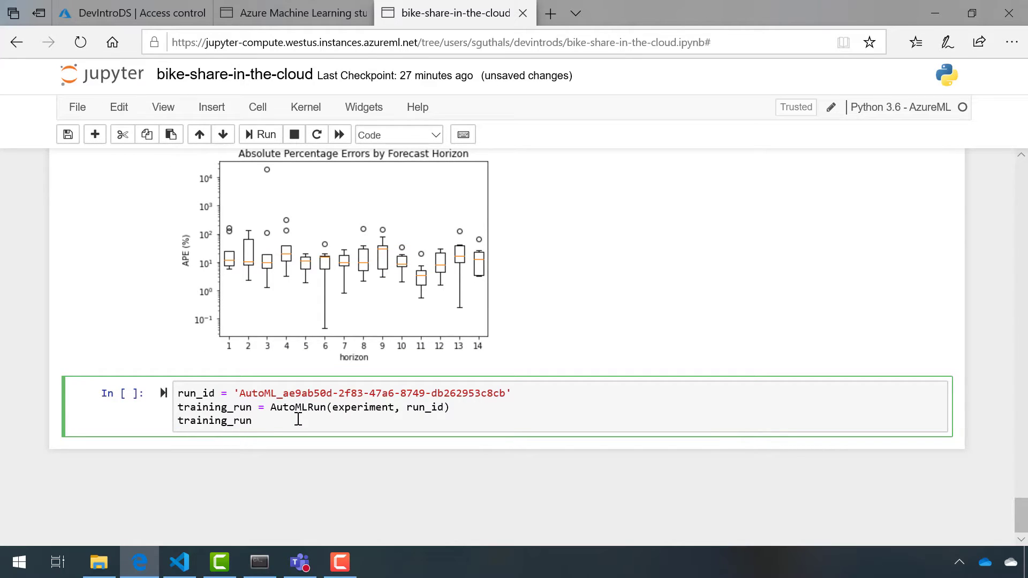
{"action": "key", "text": "ctrl+s"}
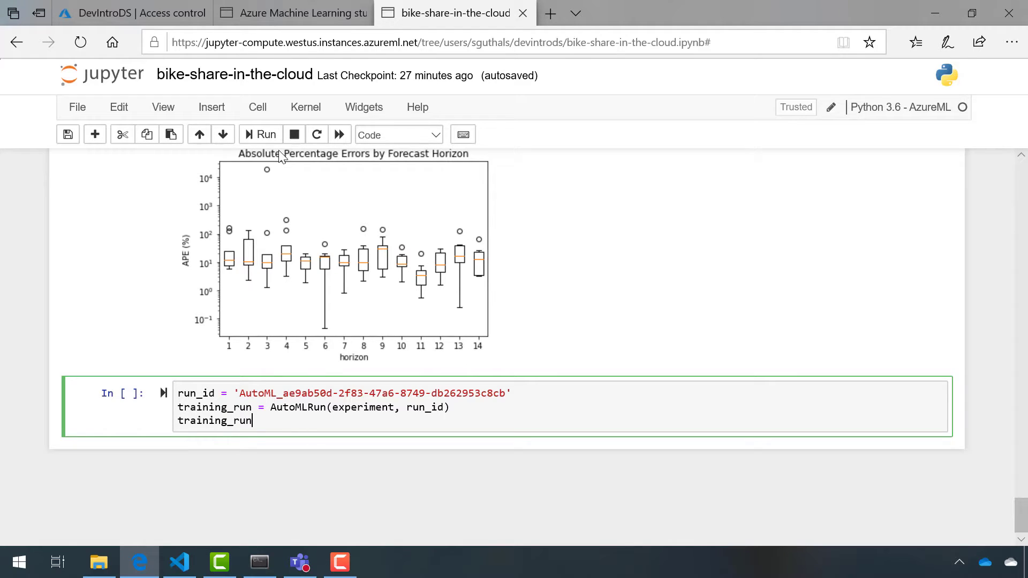
{"action": "left_click", "coordinate": [267, 134]}
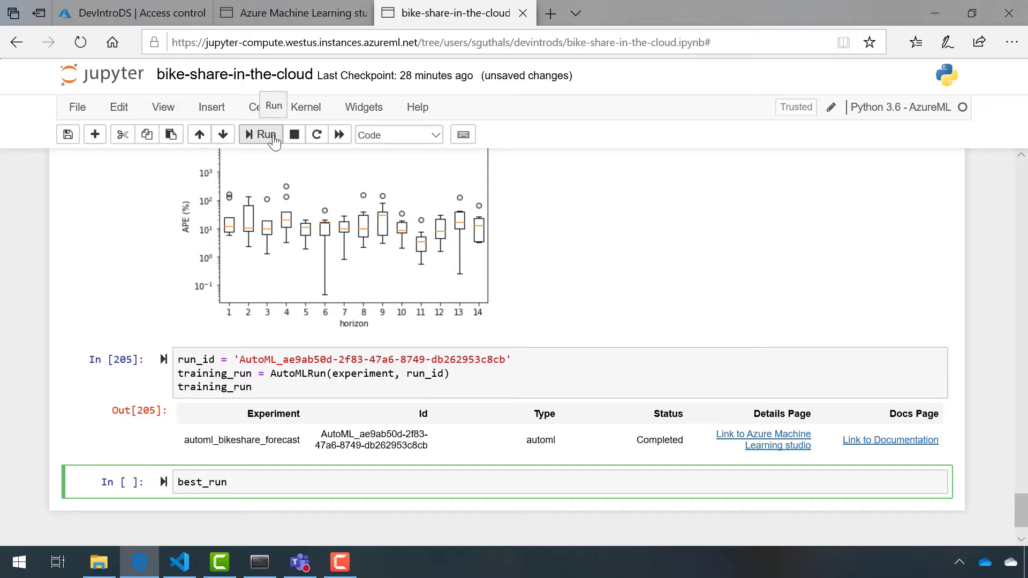
{"action": "left_click", "coordinate": [265, 134]}
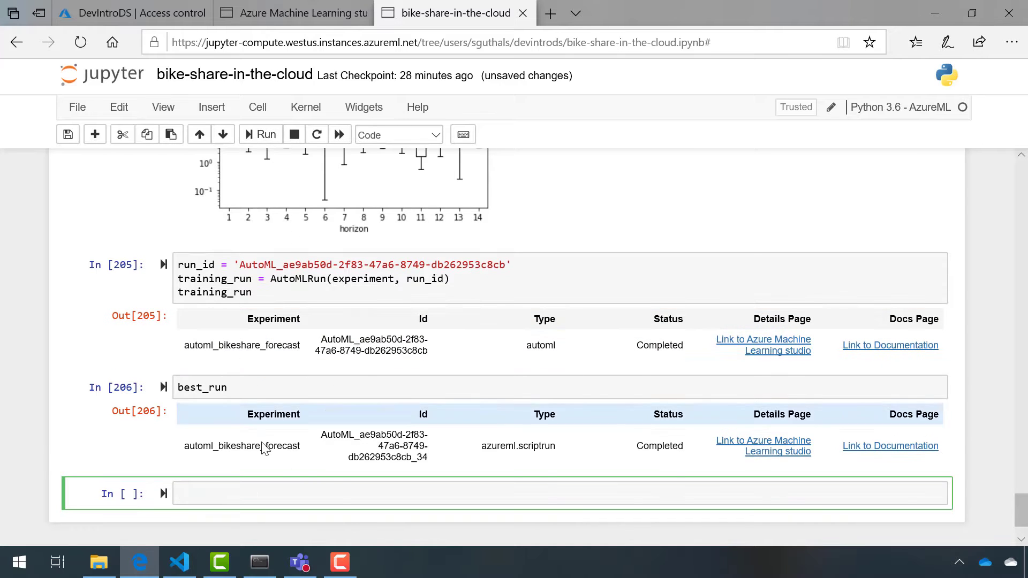
{"action": "left_click", "coordinate": [325, 488]}
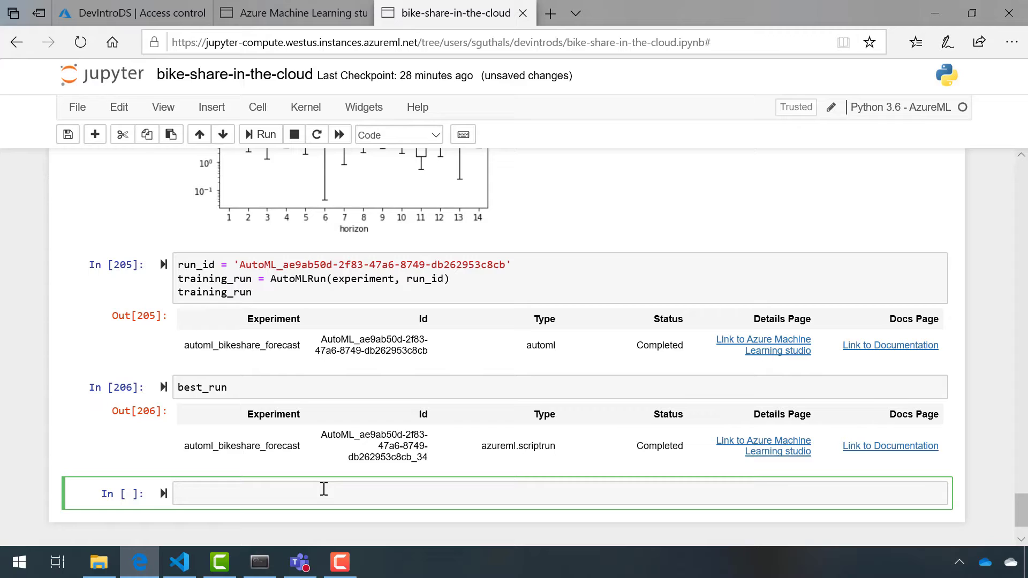
{"action": "scroll", "coordinate": [306, 494], "scroll_direction": "down", "scroll_amount": 1}
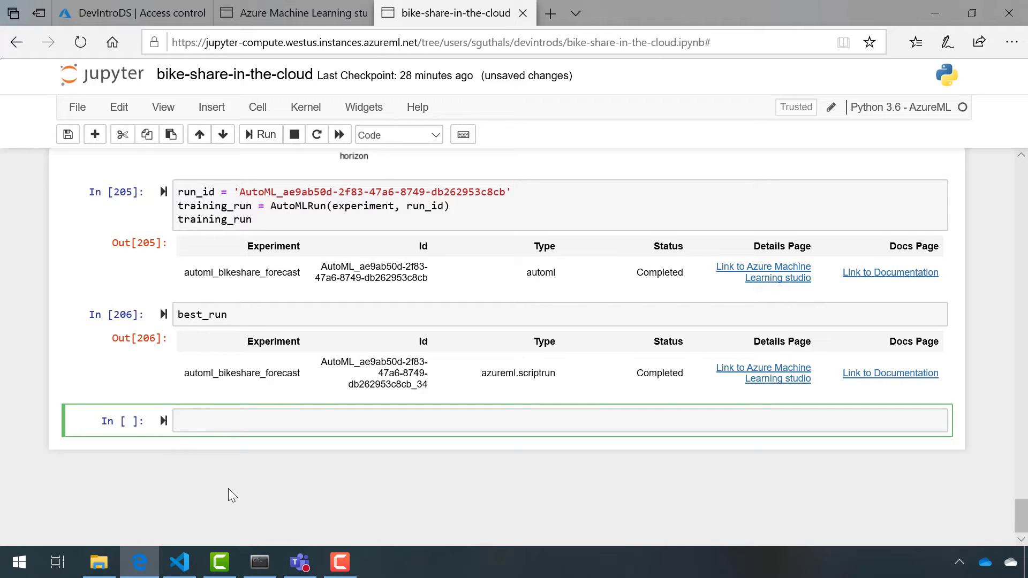
- Run model_name = best_run.properties['model_name'], which returns 'AutoMLae9ab50d234'
{"action": "type", "text": "model_name = best_run.properties['model_name'] model_name"}
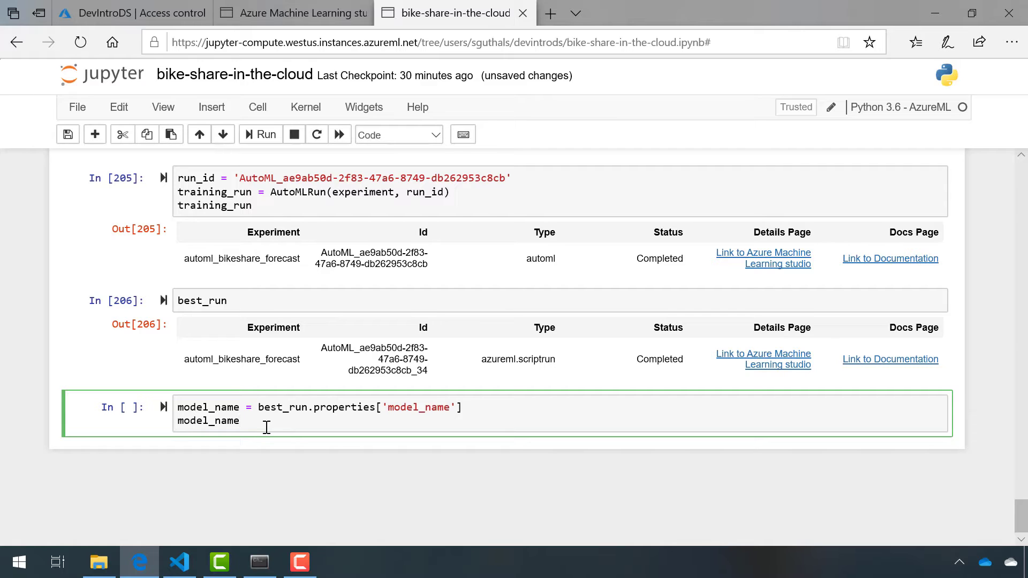
{"action": "left_click", "coordinate": [266, 134]}
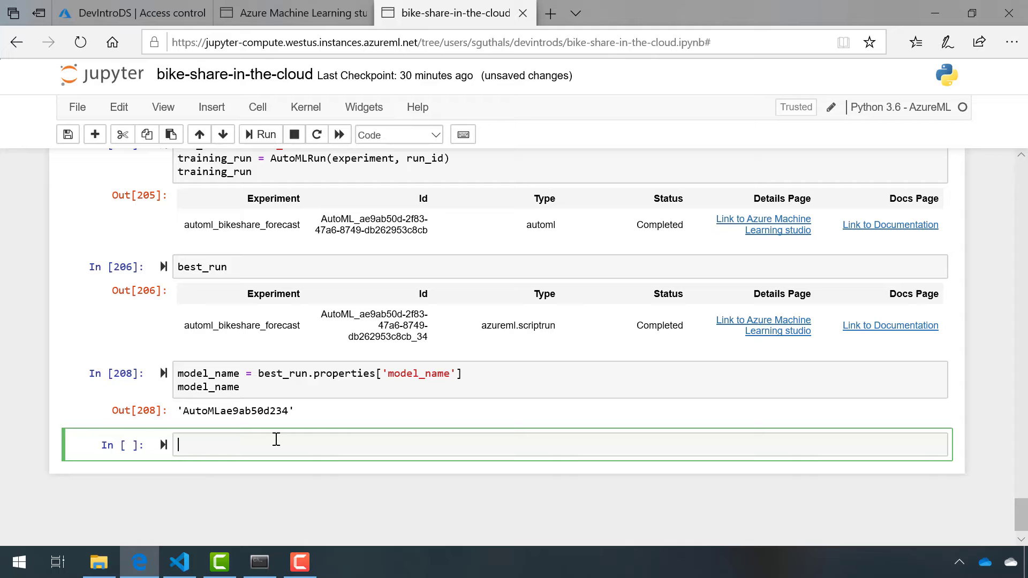
- Run best_run.download_file to save outputs/scoring_file_v_1_0_0.py as inference/score.py
{"action": "type", "text": "script_file_name = 'inference/score.py' best_run.download_file('outputs/scoring_file_v_1_0_0.py', 'inference/score.py')"}
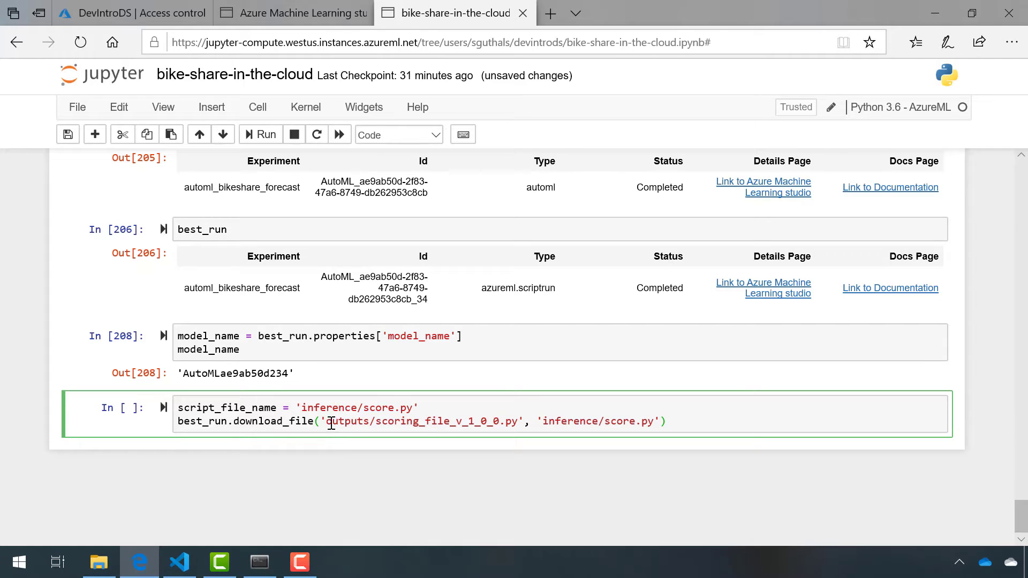
{"action": "left_click_drag", "start_coordinate": [326, 421], "coordinate": [521, 421]}
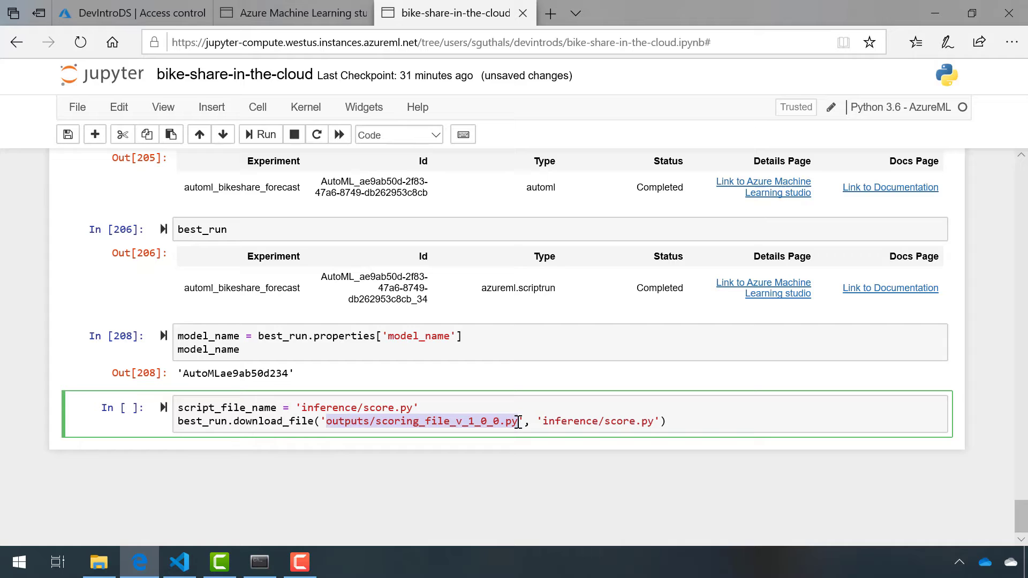
{"action": "left_click", "coordinate": [666, 421]}
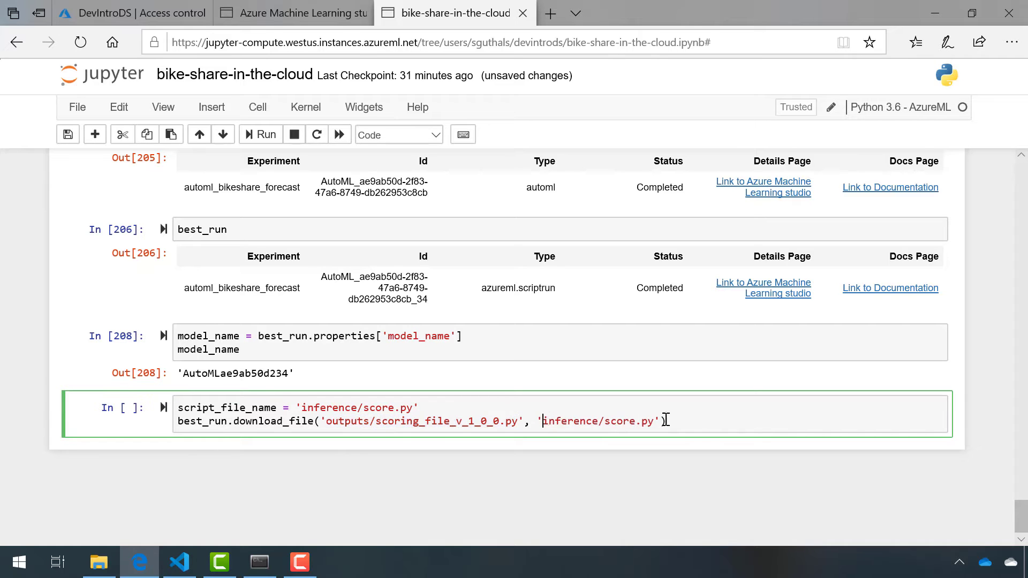
{"action": "left_click", "coordinate": [261, 134]}
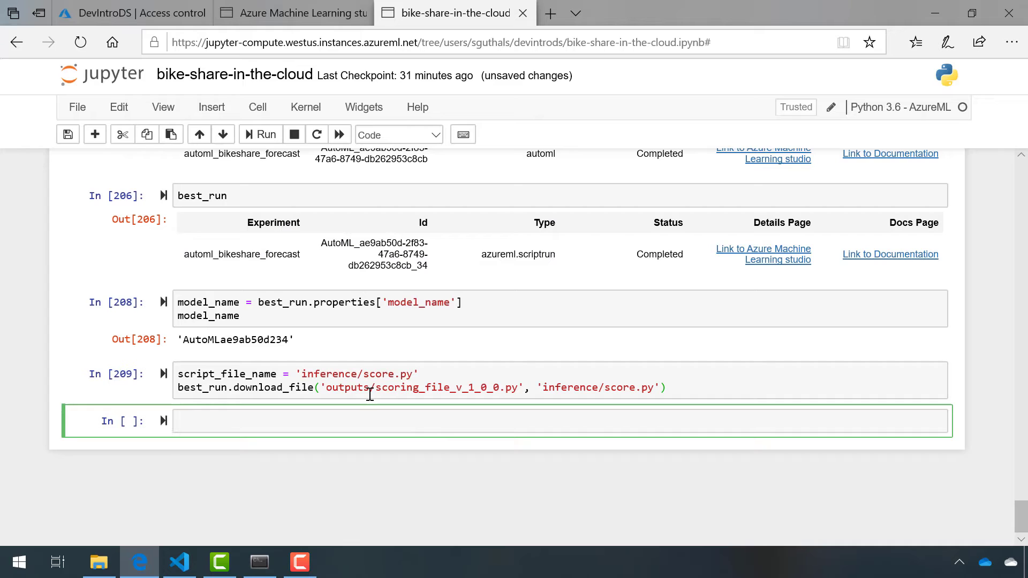
{"action": "left_click", "coordinate": [308, 12]}
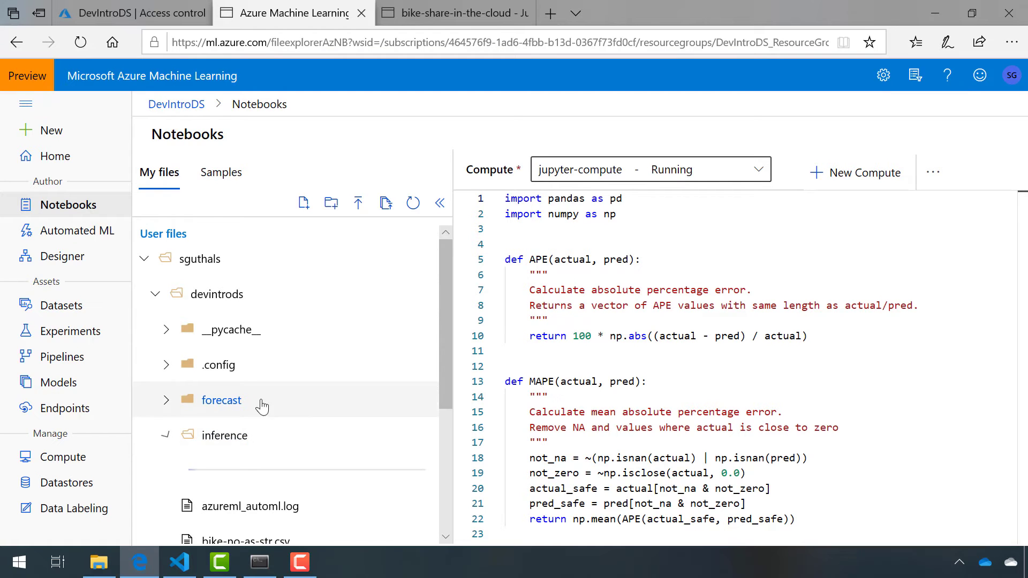
- Confirm score.py is in the studio's inference folder, then return to the notebook
{"action": "left_click", "coordinate": [170, 437]}
{"action": "left_click", "coordinate": [231, 426]}
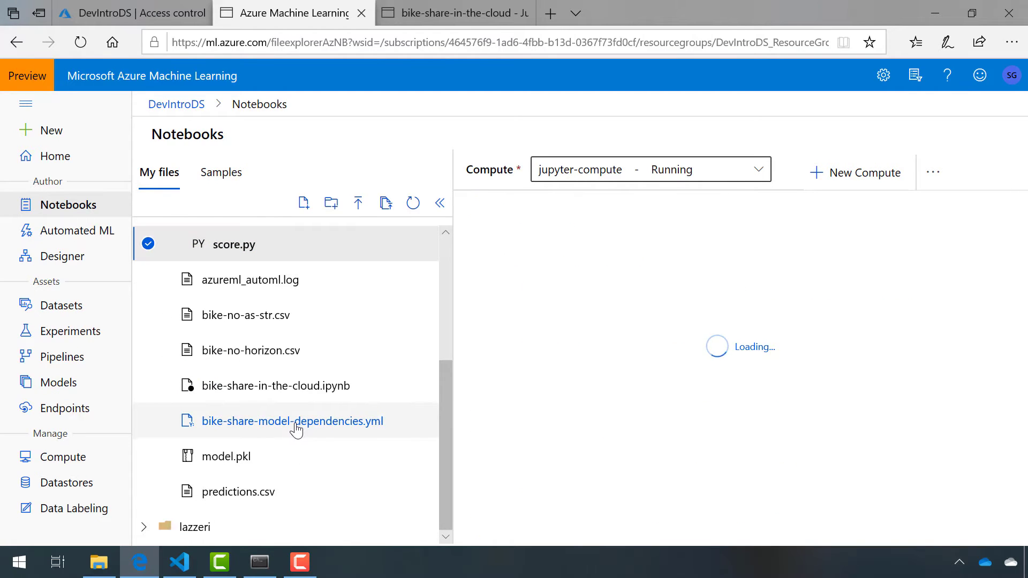
{"action": "key", "text": "ctrl+Tab"}
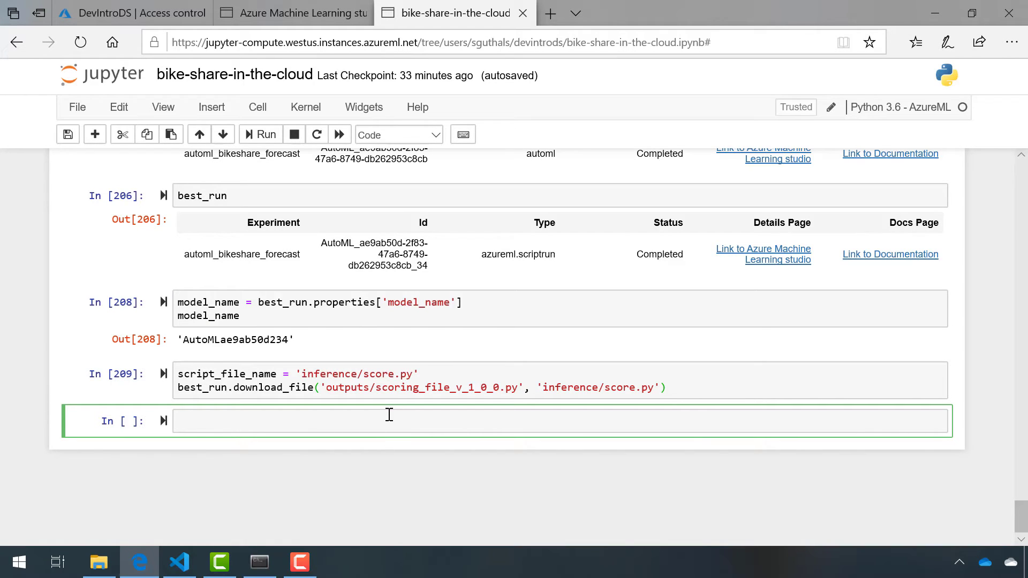
- Register the model as 'Bike Share AutoML Model' and verify its id AutoMLae9ab50d234
{"action": "type", "text": "description = \"Bike Share AutoML Model\" model = training_run.register_model(model_name = model_name,                                     description = description,                                     tags = None) print(training_run.model_id)"}
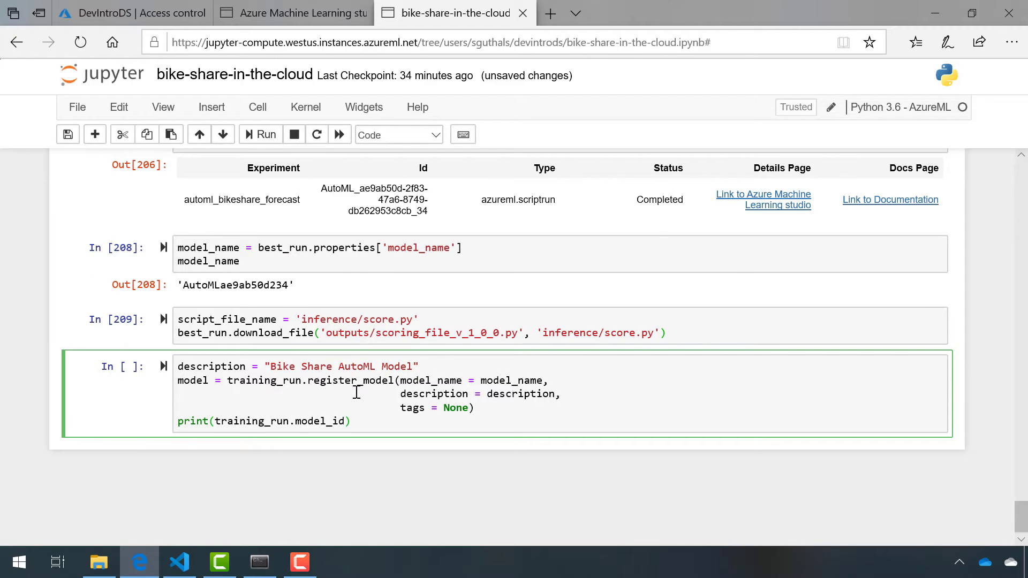
{"action": "scroll", "coordinate": [357, 393], "scroll_direction": "up", "scroll_amount": 3}
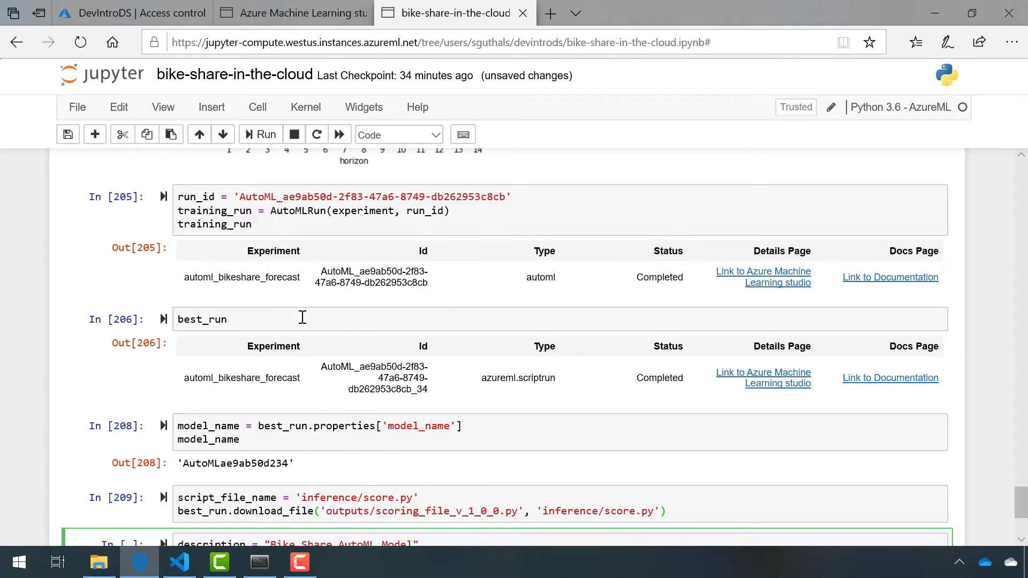
{"action": "scroll", "coordinate": [302, 319], "scroll_direction": "down", "scroll_amount": 3}
{"action": "scroll", "coordinate": [302, 319], "scroll_direction": "down", "scroll_amount": 2}
{"action": "left_click", "coordinate": [266, 135]}
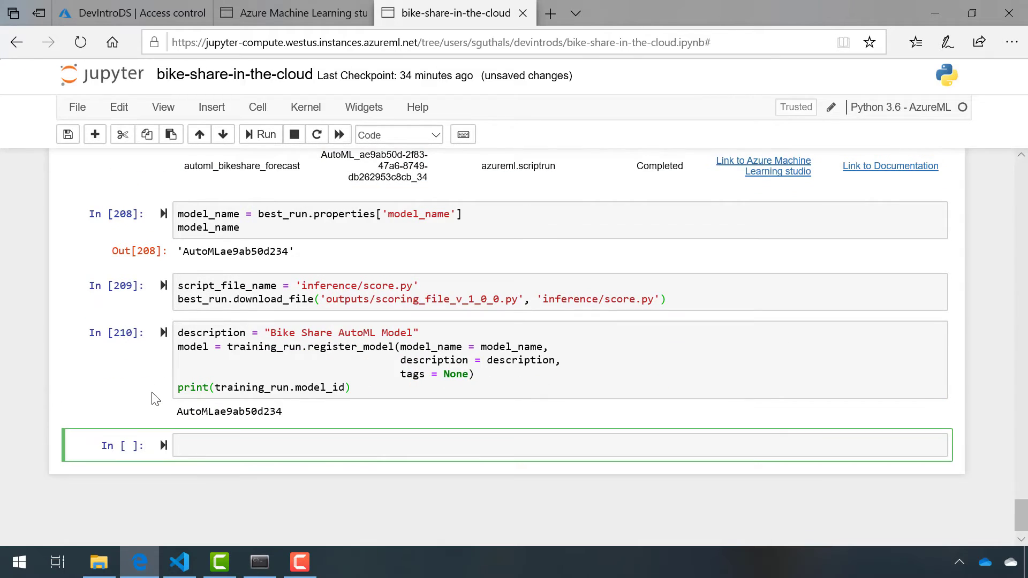
{"action": "double_click", "coordinate": [203, 411]}
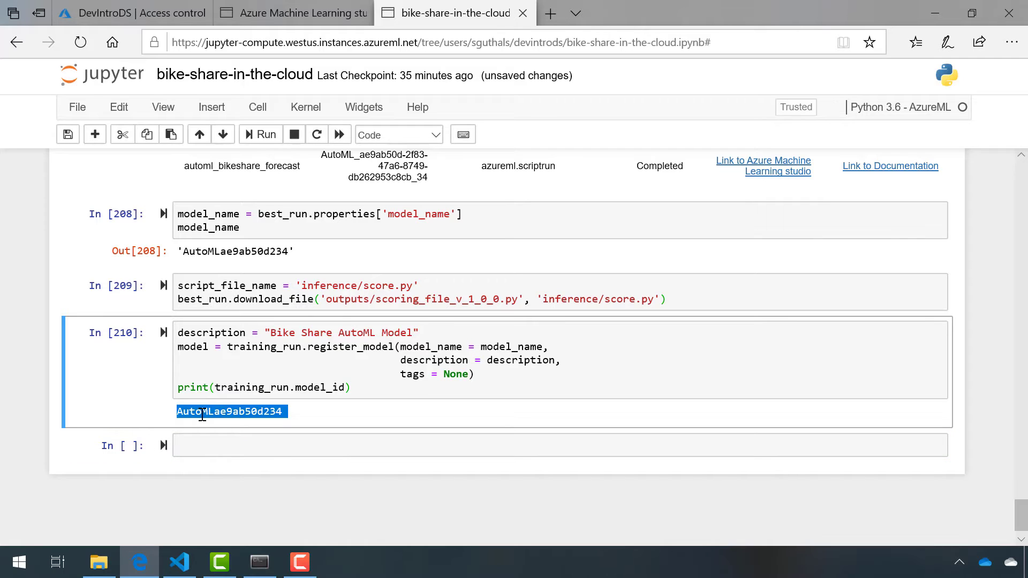
{"action": "left_click", "coordinate": [203, 412]}
{"action": "double_click", "coordinate": [215, 252]}
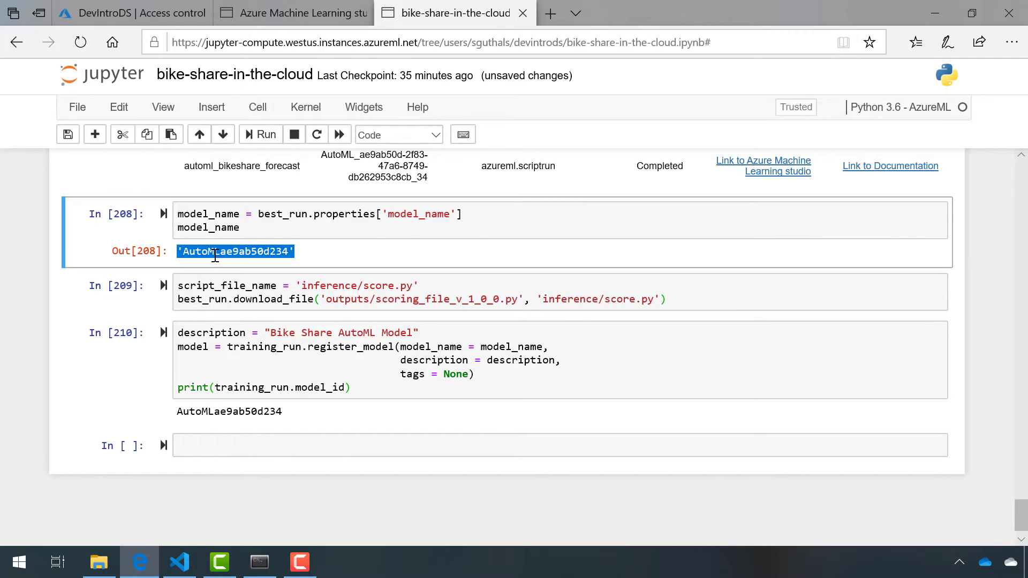
{"action": "left_click", "coordinate": [216, 256]}
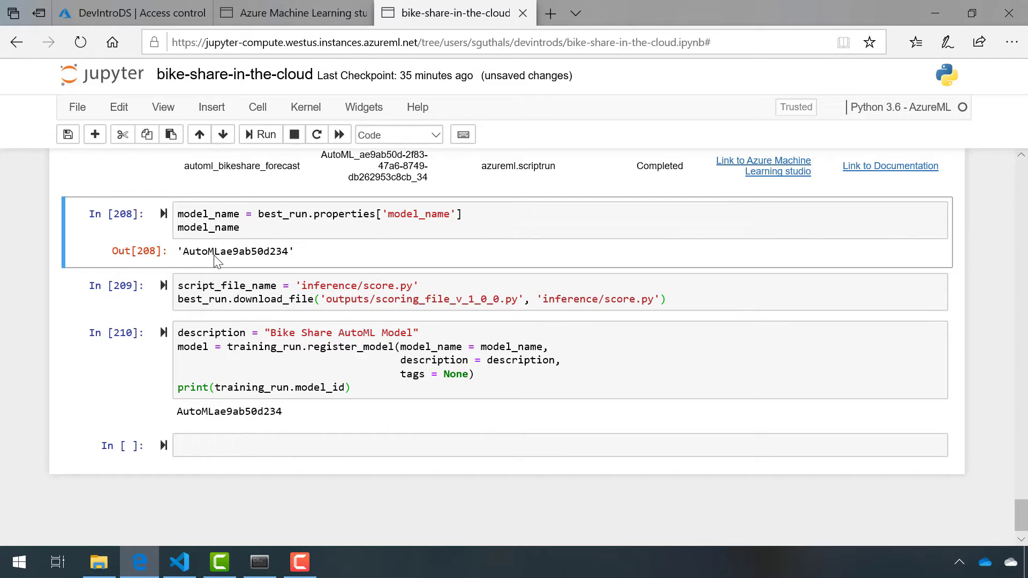
- Review version 2 of model AutoMLae9ab50d234 in studio's Models list, then return to the notebook
{"action": "left_click", "coordinate": [311, 4]}
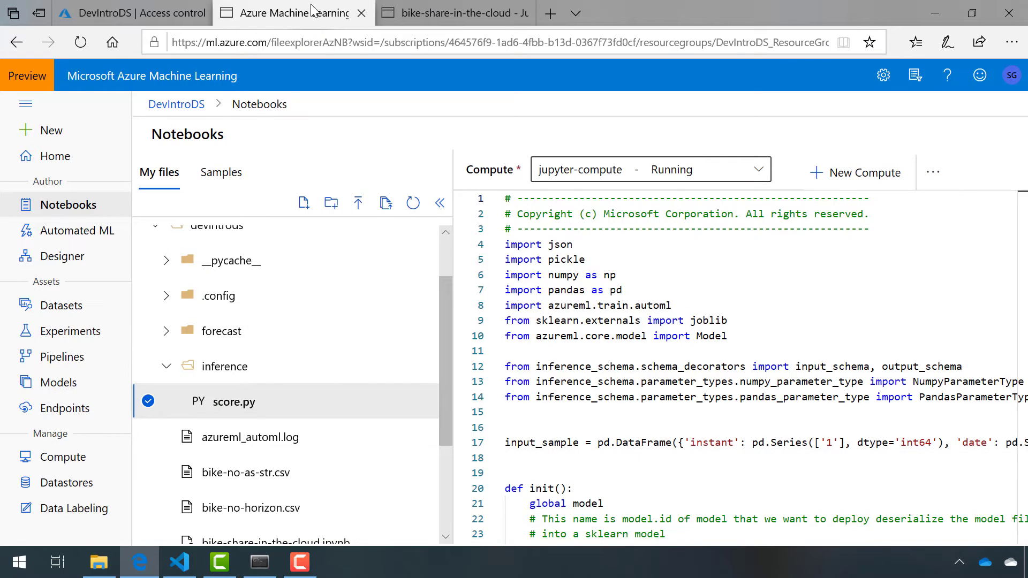
{"action": "left_click", "coordinate": [59, 383]}
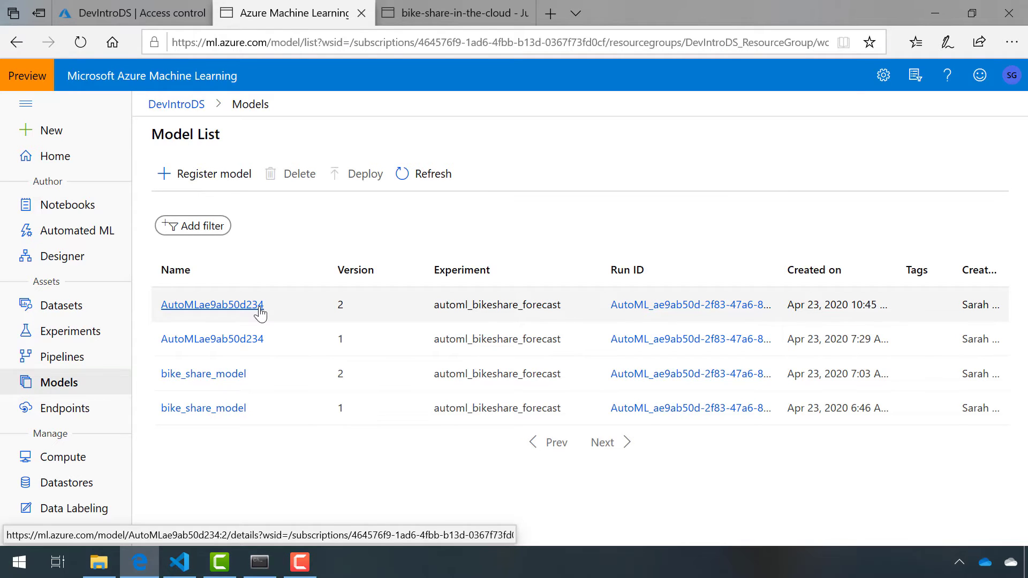
{"action": "left_click", "coordinate": [212, 305]}
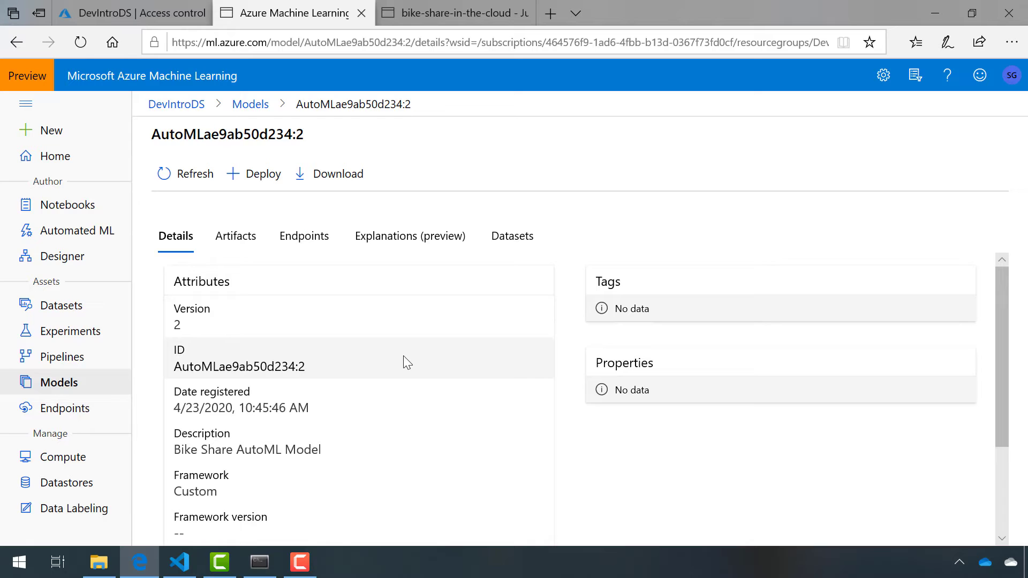
{"action": "scroll", "coordinate": [399, 323], "scroll_direction": "down", "scroll_amount": 3}
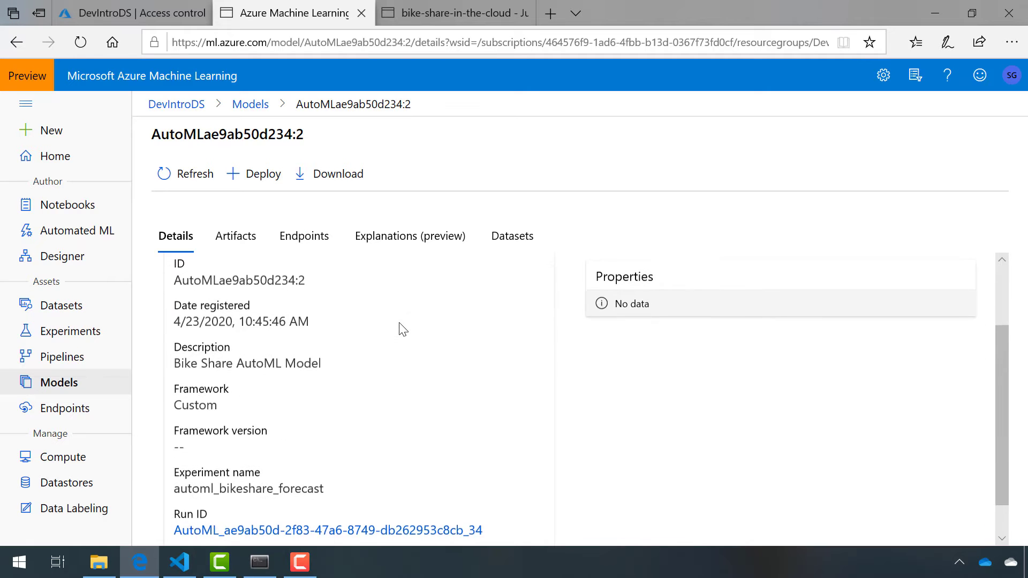
{"action": "scroll", "coordinate": [399, 323], "scroll_direction": "down", "scroll_amount": 2}
{"action": "scroll", "coordinate": [402, 329], "scroll_direction": "up", "scroll_amount": 5}
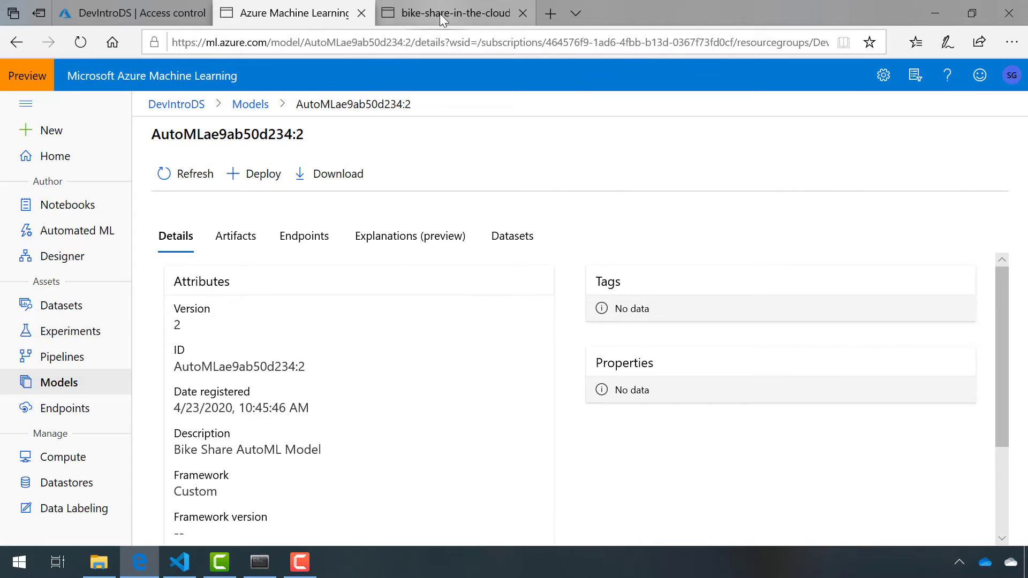
{"action": "left_click", "coordinate": [456, 13]}
{"action": "left_click", "coordinate": [397, 445]}
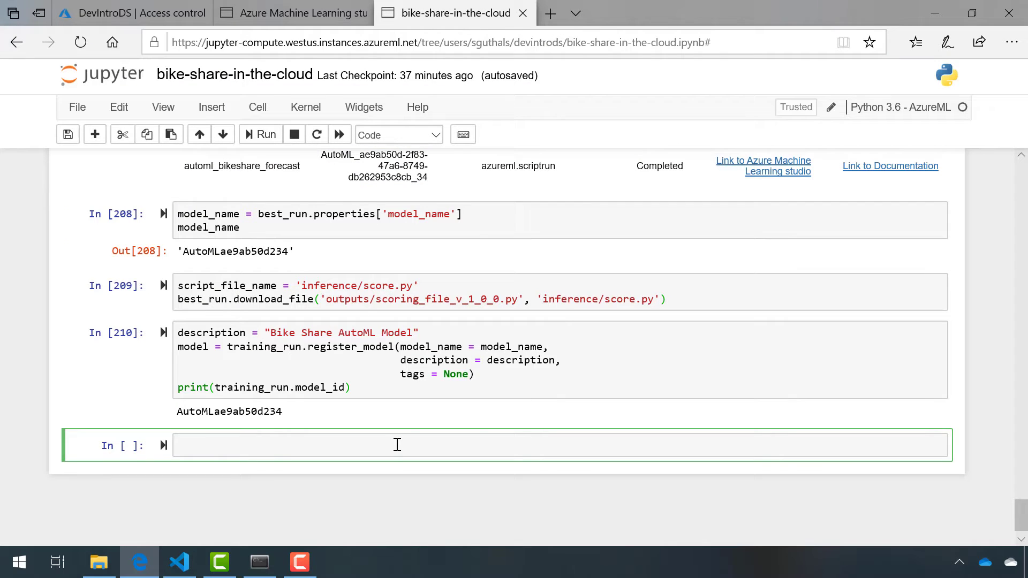
{"action": "scroll", "coordinate": [397, 445], "scroll_direction": "down", "scroll_amount": 1}
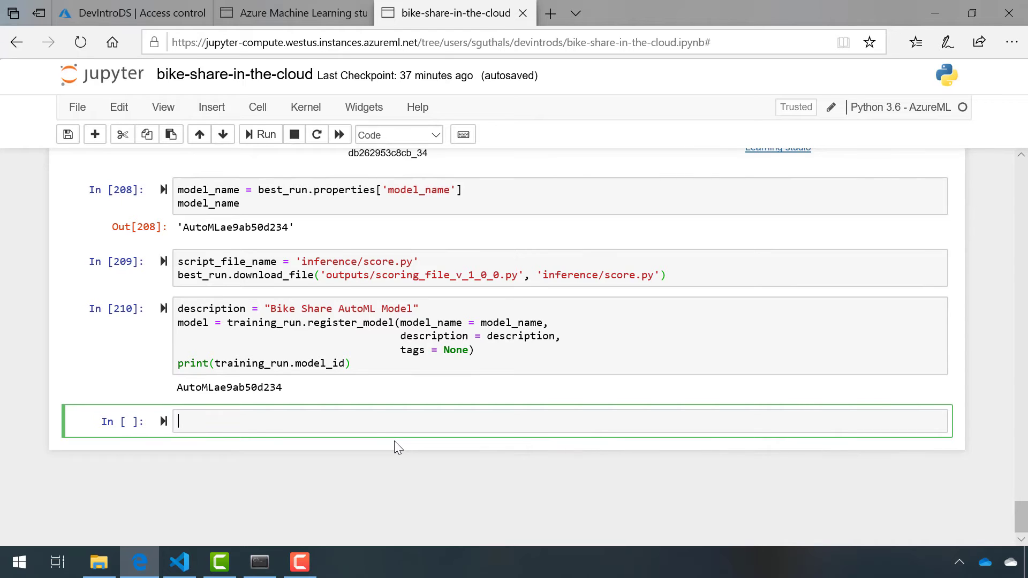
- Run the InferenceConfig, ACI deployment config and Model.deploy code for service automl-bike-sharing
{"action": "type", "text": "from azureml.core.model import InferenceConfig from azureml.core.webservice import AciWebservice from azureml.core.webservice import Webservice from azureml.core.model import Model from azureml.core.environment import Environment"}
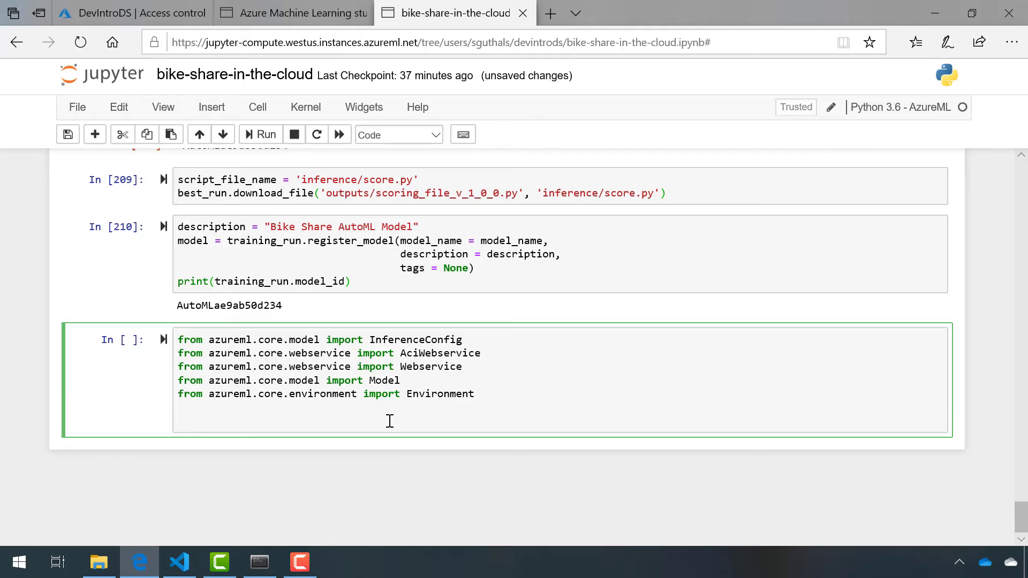
{"action": "type", "text": "inference_config = InferenceConfig(entry_script=script_file_name, environment=best_run.get_environment())"}
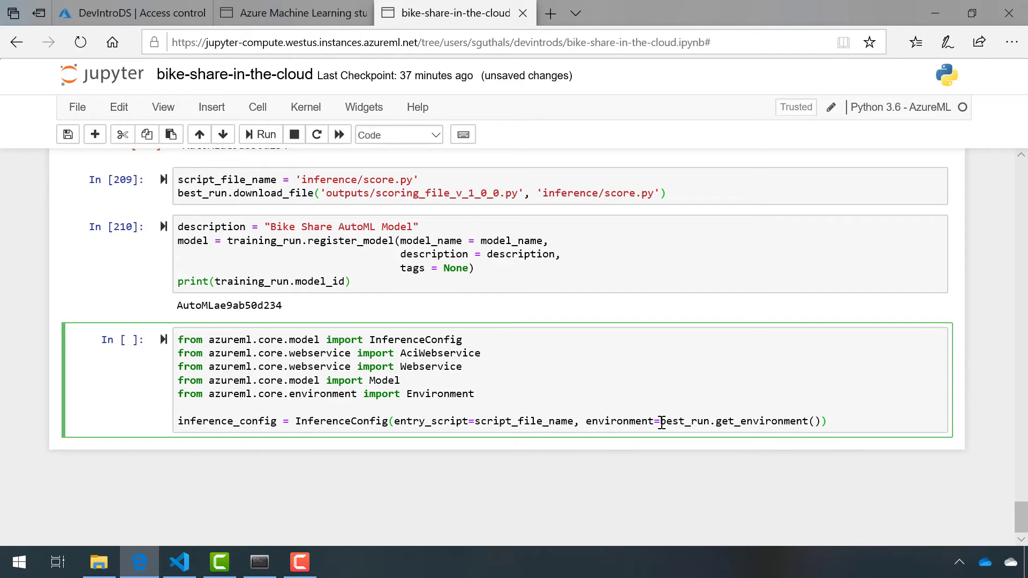
{"action": "left_click_drag", "start_coordinate": [661, 423], "coordinate": [711, 422]}
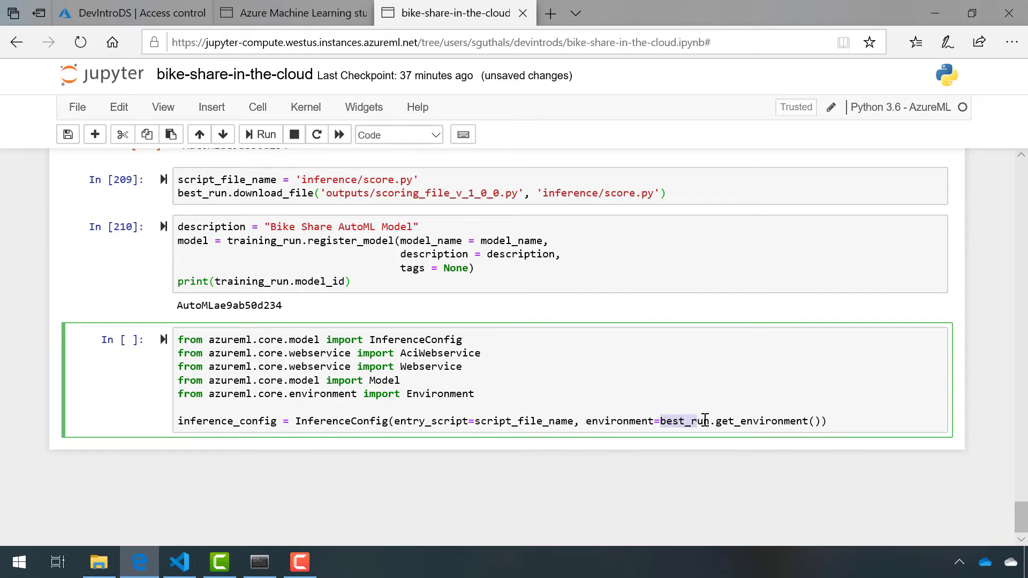
{"action": "left_click", "coordinate": [572, 425]}
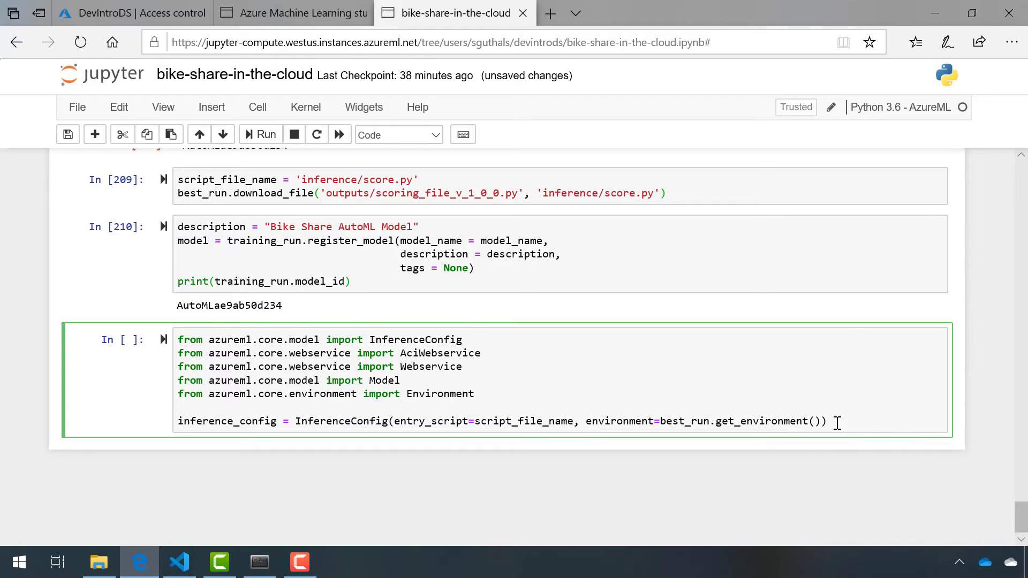
{"action": "type", "text": "aciconfig = AciWebservice.deploy_configuration(cpu_cores = 1,                                                memory_gb = 1,                                                tags = {'type': \"automl-forecasting\"},                                                description = 'Sample service for AutoML Forecasting')"}
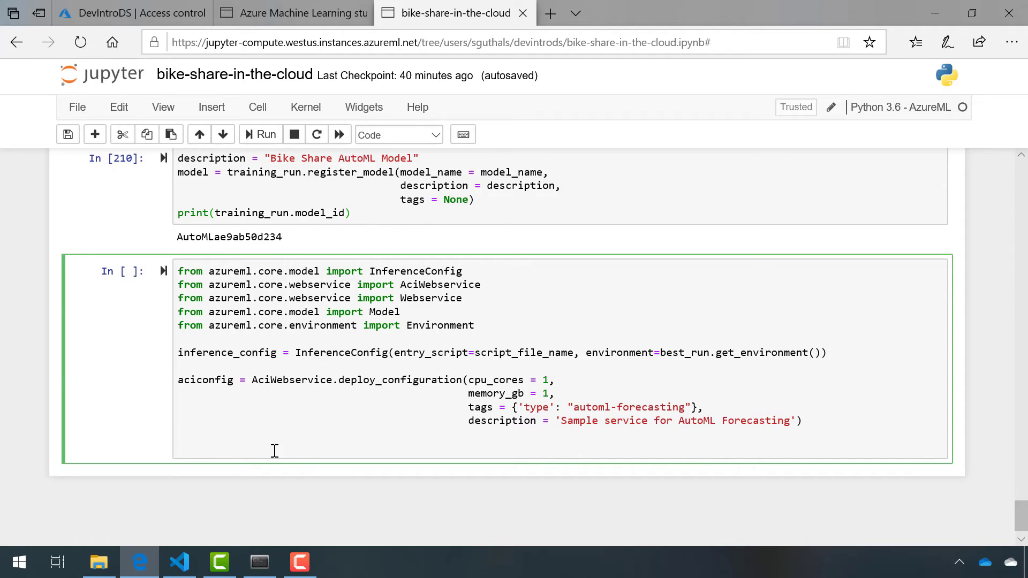
{"action": "type", "text": "aci_service_name = 'automl-bike-sharing' print(aci_service_name) aci_service = Model.deploy(ws, aci_service_name, [model], inference_config, aciconfig) aci_service.wait_for_deployment(True) print(aci_service.state)"}
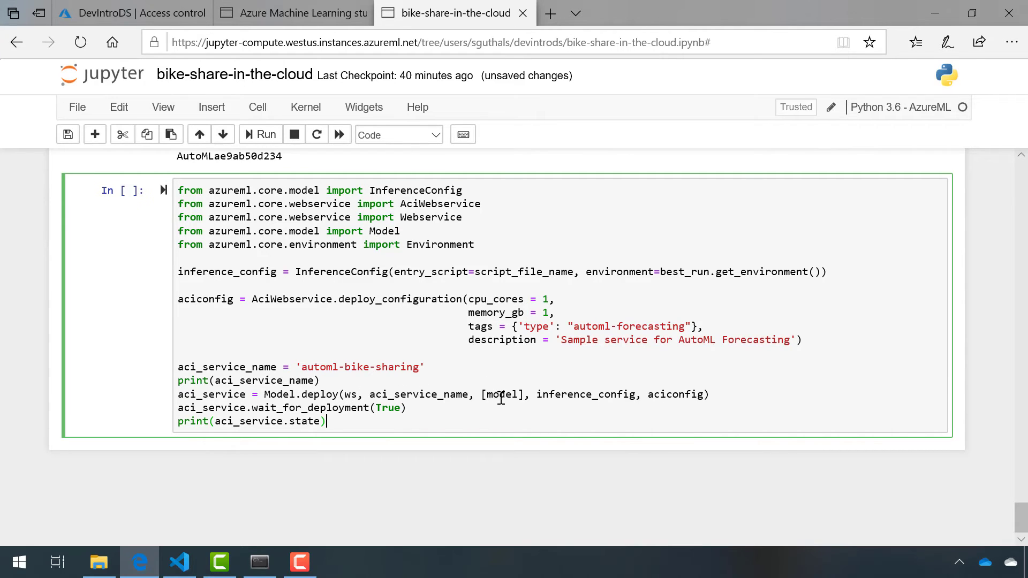
{"action": "scroll", "coordinate": [498, 394], "scroll_direction": "up", "scroll_amount": 3}
{"action": "scroll", "coordinate": [499, 396], "scroll_direction": "down", "scroll_amount": 1}
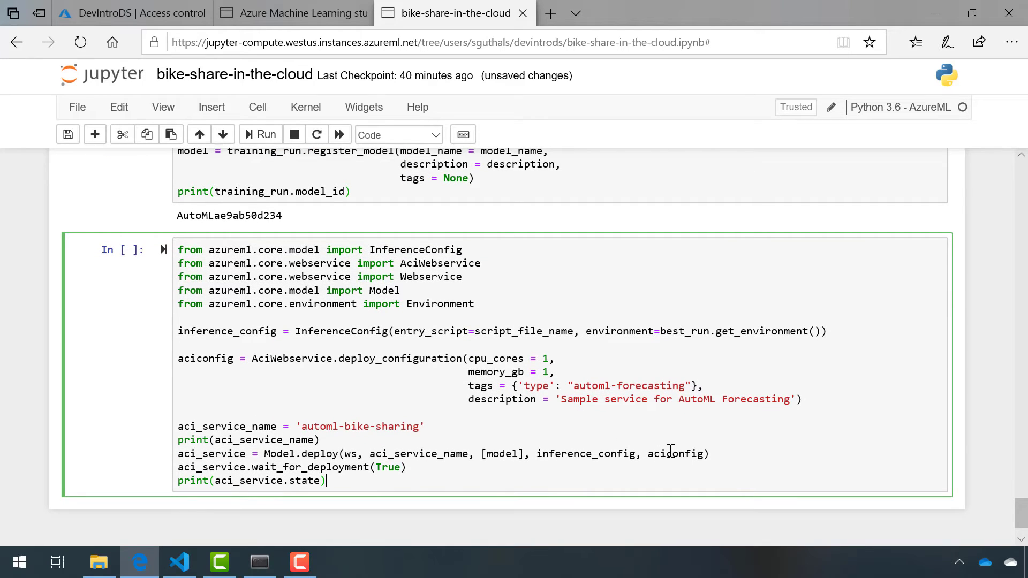
{"action": "scroll", "coordinate": [670, 451], "scroll_direction": "down", "scroll_amount": 1}
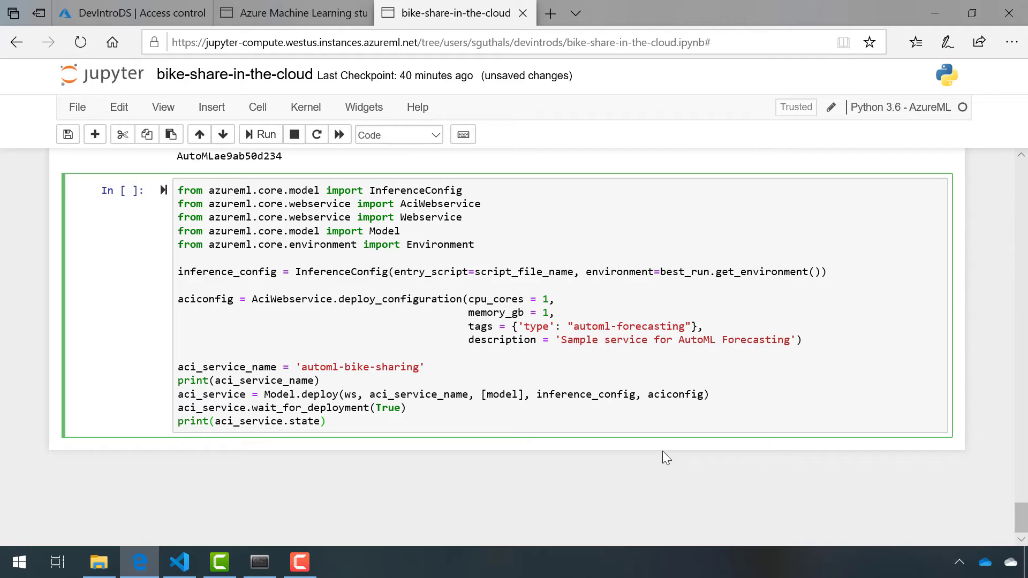
{"action": "left_click", "coordinate": [261, 134]}
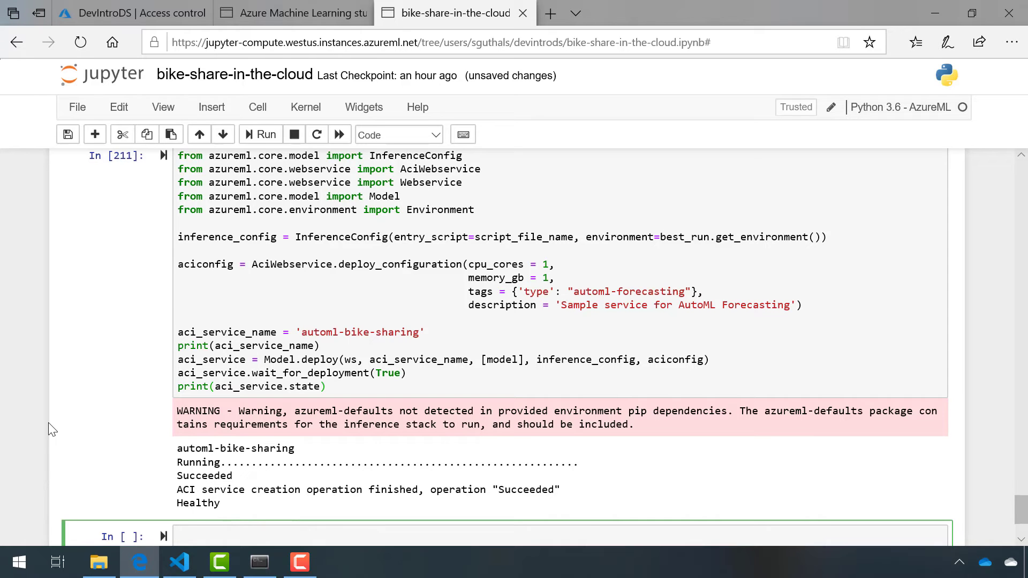
{"action": "scroll", "coordinate": [49, 423], "scroll_direction": "down", "scroll_amount": 2}
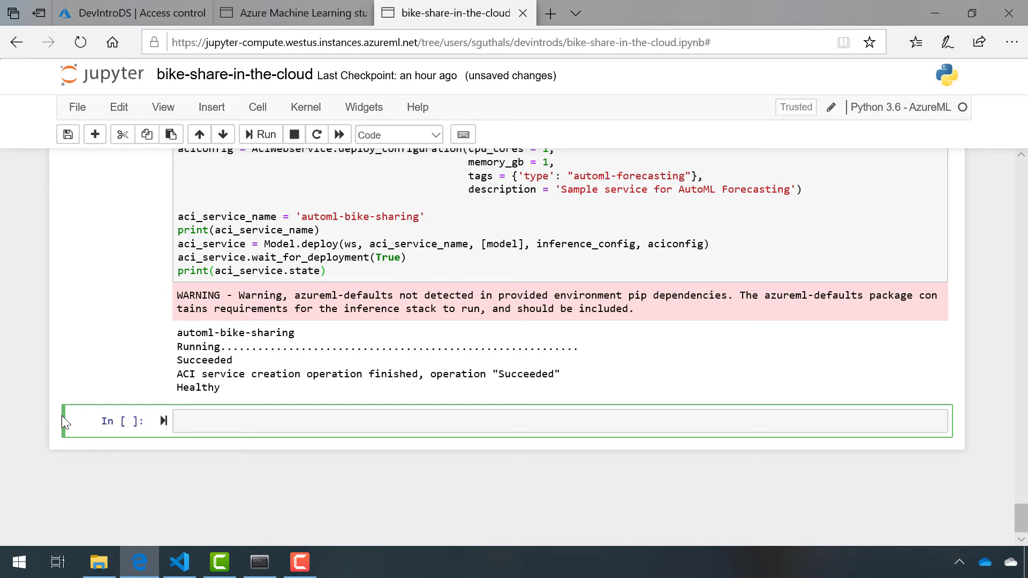
- Check the automl-bike-sharing endpoint in studio: Healthy ACI with a REST scoring endpoint
{"action": "left_click", "coordinate": [288, 13]}
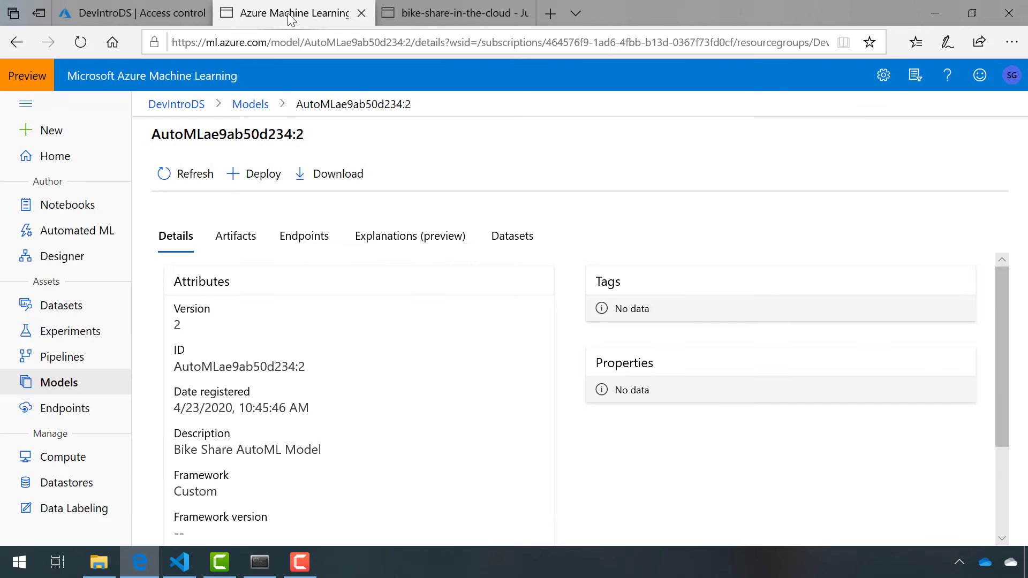
{"action": "left_click", "coordinate": [65, 409]}
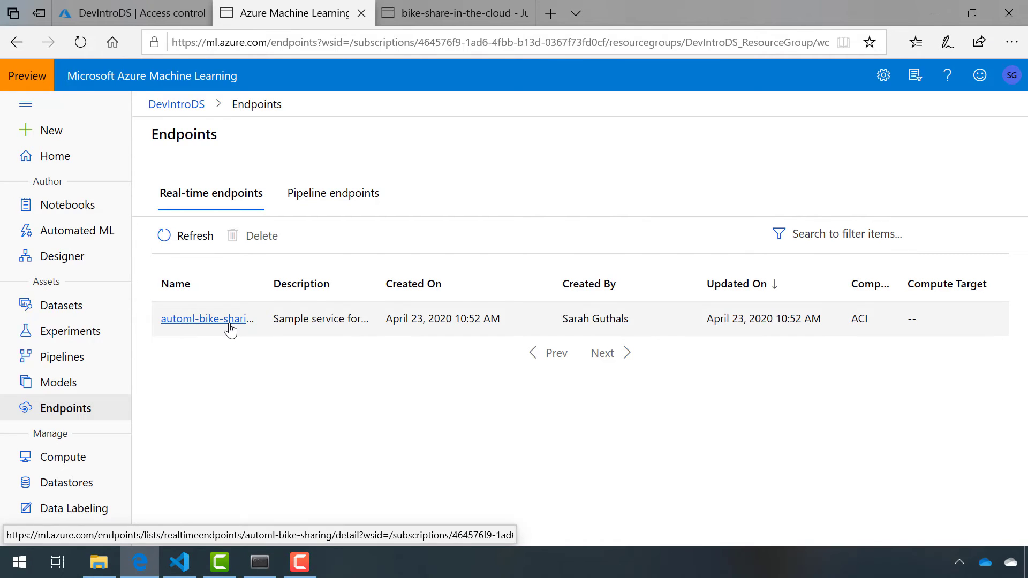
{"action": "left_click", "coordinate": [208, 319]}
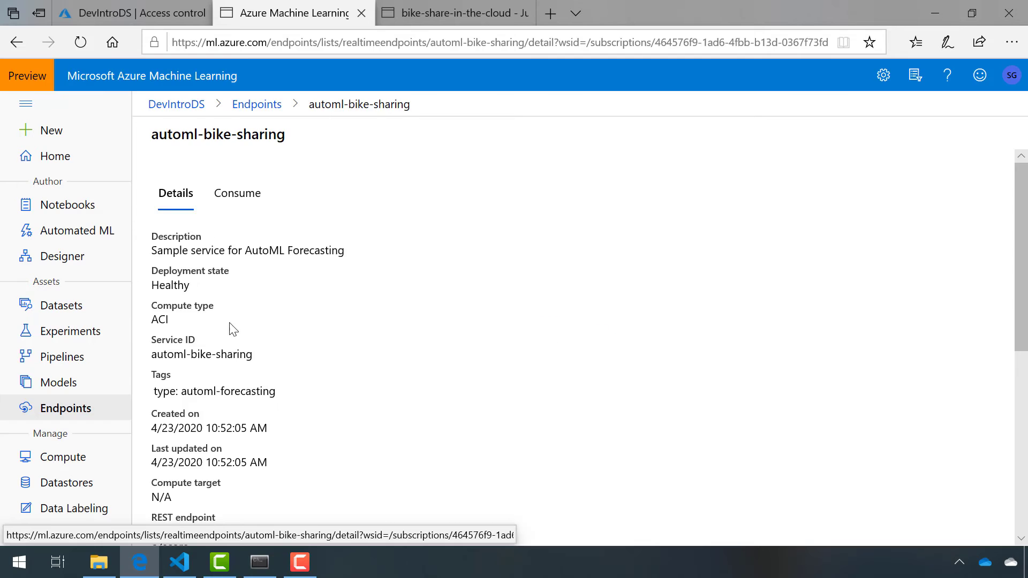
{"action": "scroll", "coordinate": [229, 330], "scroll_direction": "down", "scroll_amount": 2}
{"action": "scroll", "coordinate": [229, 330], "scroll_direction": "down", "scroll_amount": 2}
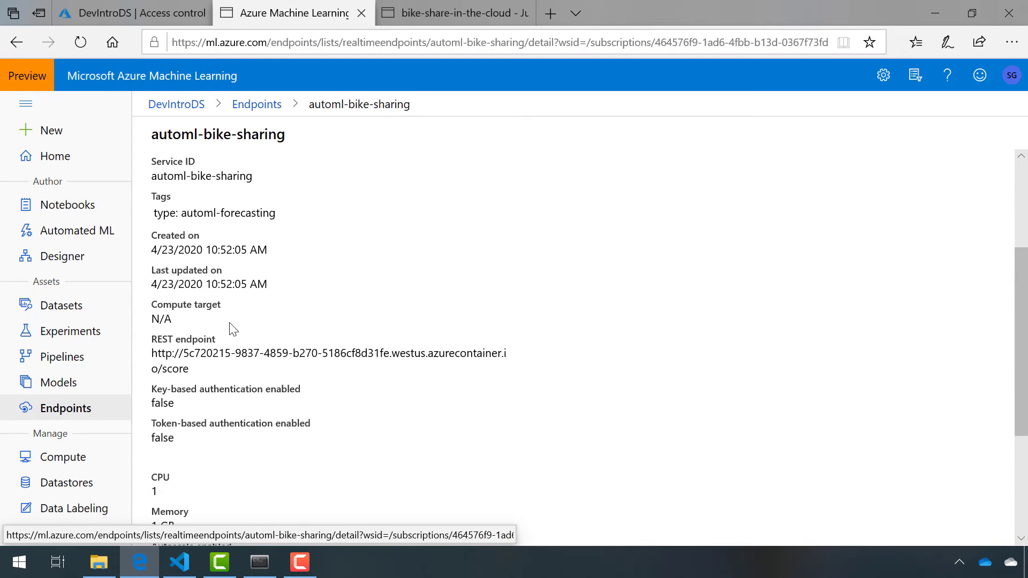
{"action": "scroll", "coordinate": [229, 329], "scroll_direction": "down", "scroll_amount": 3}
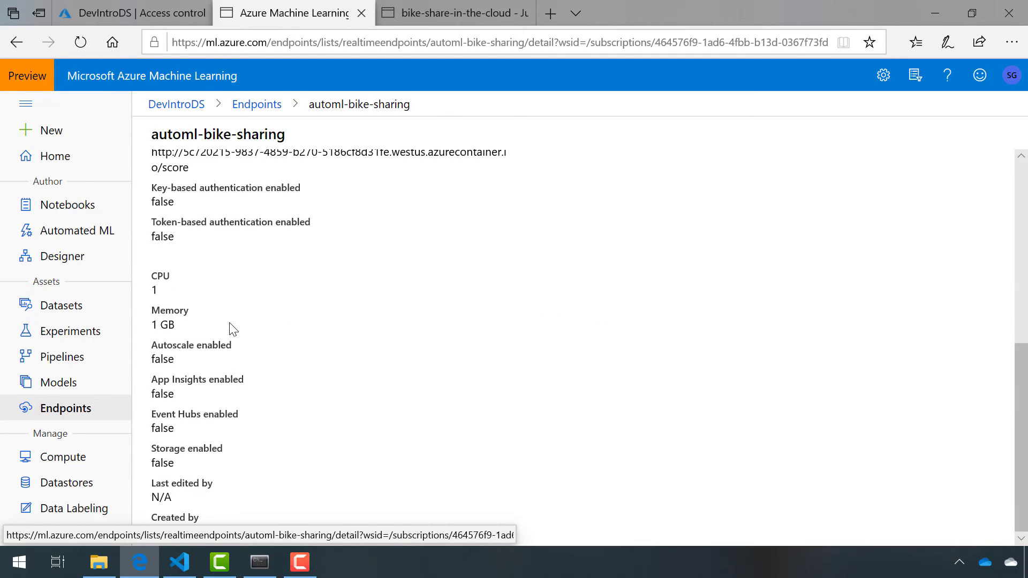
{"action": "scroll", "coordinate": [229, 329], "scroll_direction": "up", "scroll_amount": 3}
{"action": "scroll", "coordinate": [229, 329], "scroll_direction": "up", "scroll_amount": 3}
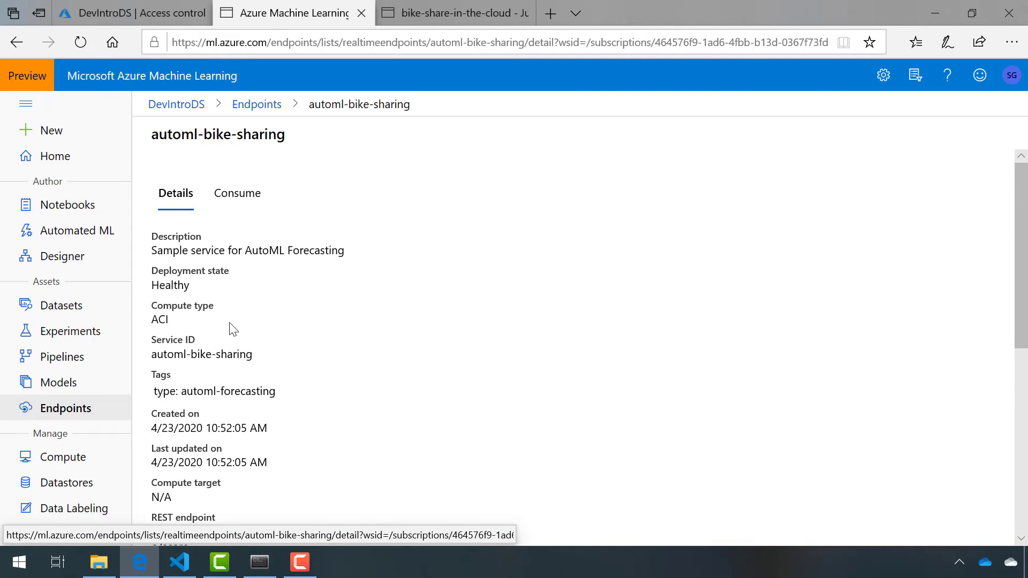
{"action": "left_click", "coordinate": [450, 14]}
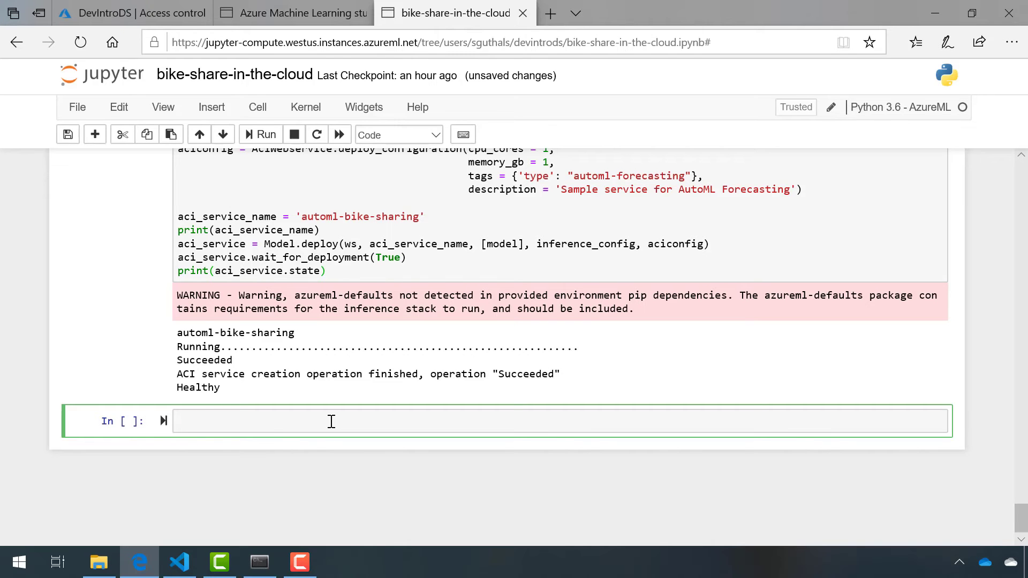
- Preview bike-no-horizon.csv in the studio's Notebooks files, showing September 2012 rows
{"action": "left_click", "coordinate": [311, 13]}
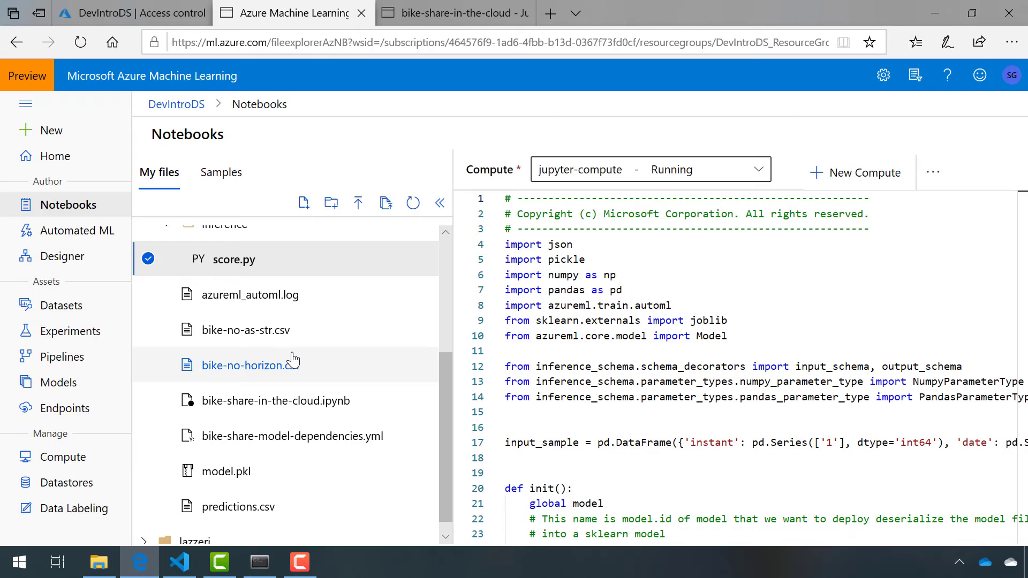
{"action": "left_click", "coordinate": [251, 366]}
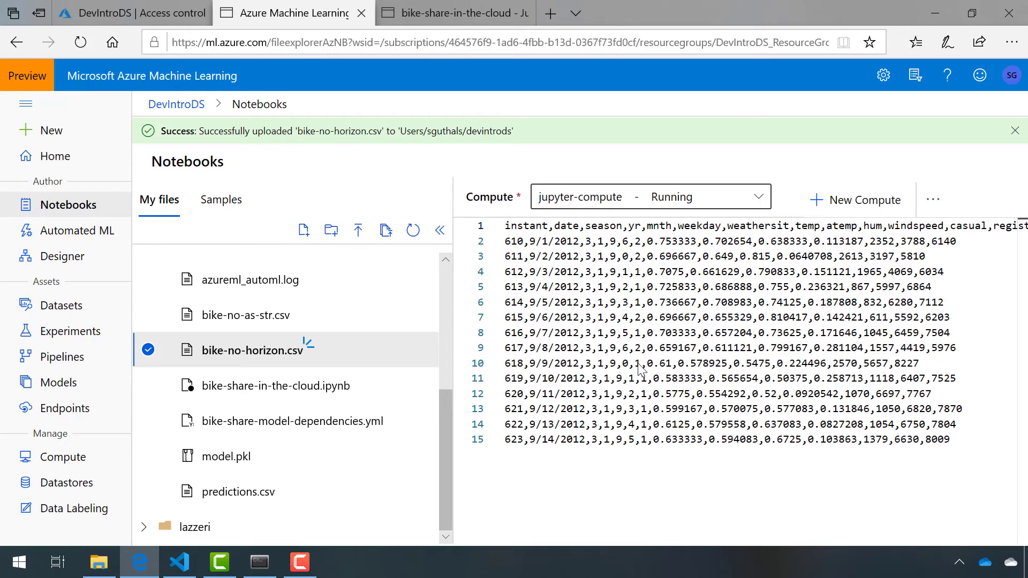
{"action": "left_click", "coordinate": [641, 367]}
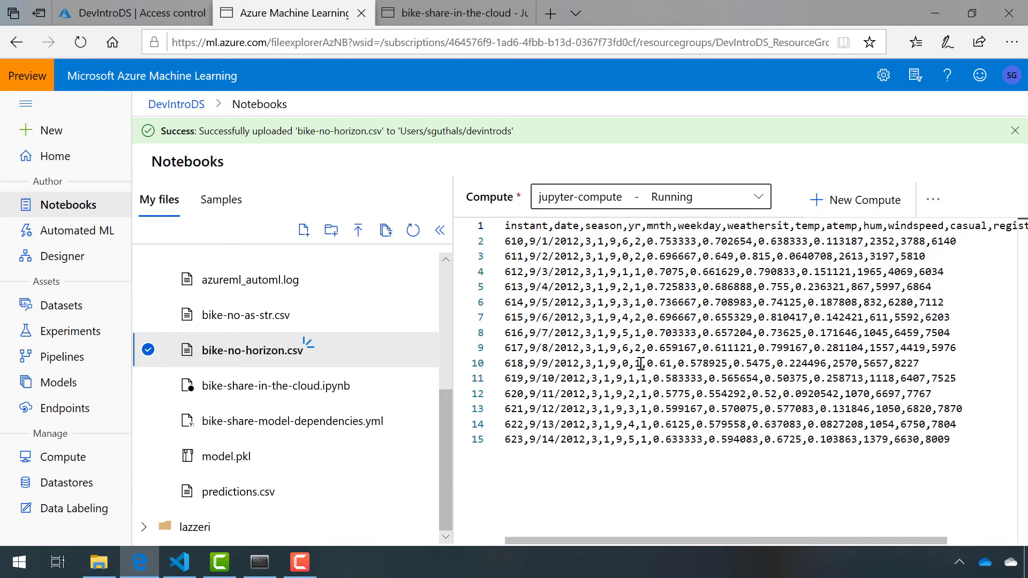
- Load bike-no-horizon.csv into the test_df dataframe in the bike-share notebook
{"action": "left_click", "coordinate": [437, 14]}
{"action": "left_click", "coordinate": [357, 421]}
{"action": "type", "text": "test_df = pd.read_csv('./bike-no-horizon.csv') test_df"}
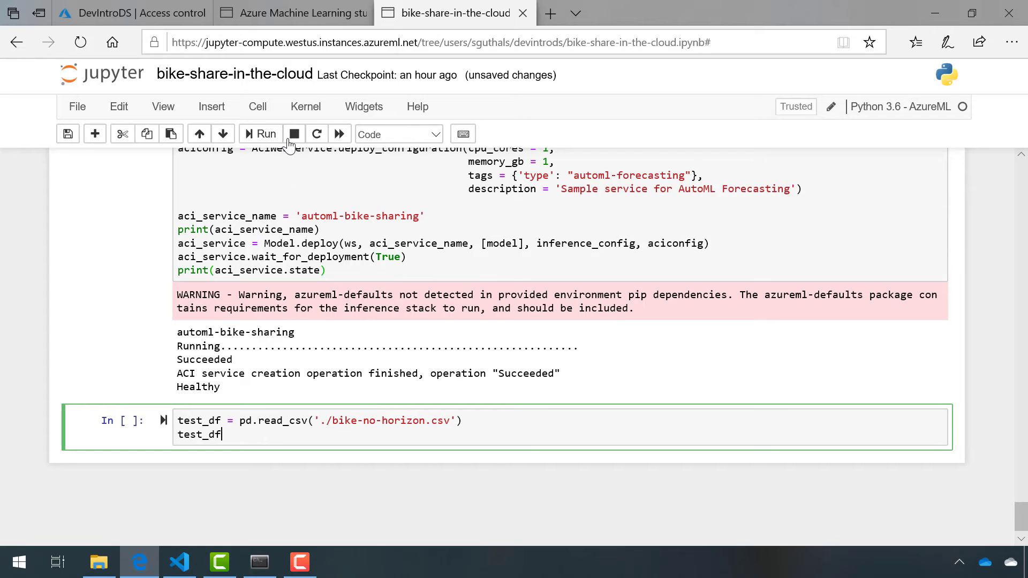
{"action": "left_click", "coordinate": [260, 134]}
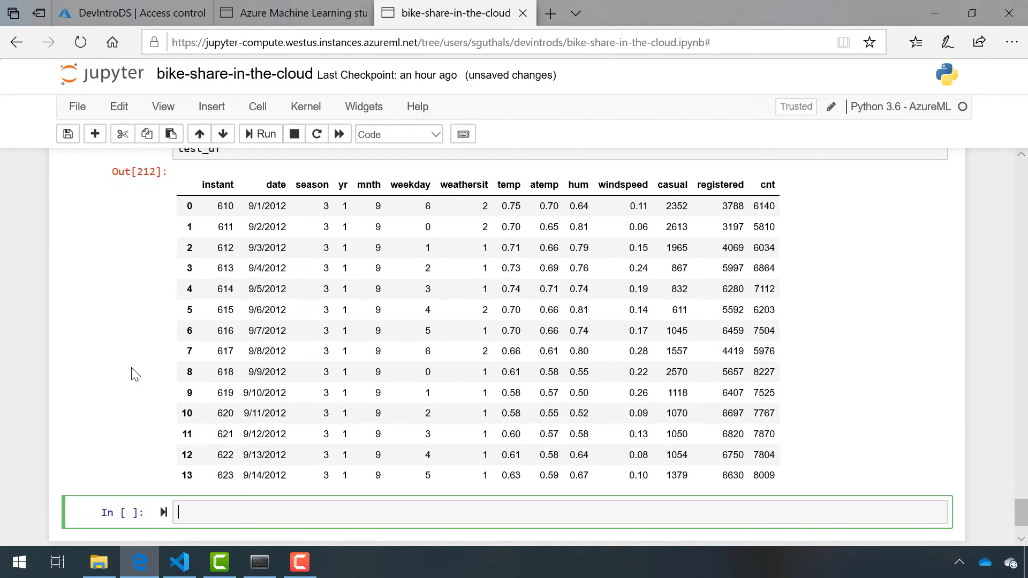
{"action": "scroll", "coordinate": [281, 509], "scroll_direction": "down", "scroll_amount": 1}
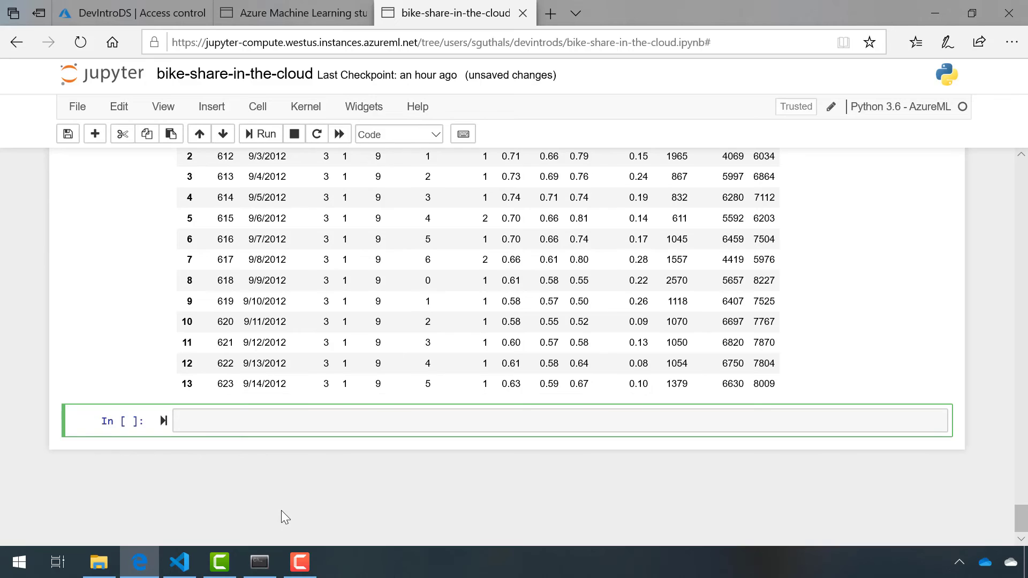
- Serialise test_df to JSON and send it to the automl-bike-sharing service for forecasts
{"action": "type", "text": "import json test_sample = json.dumps({'data': test_df.to_dict(orient='records')})"}
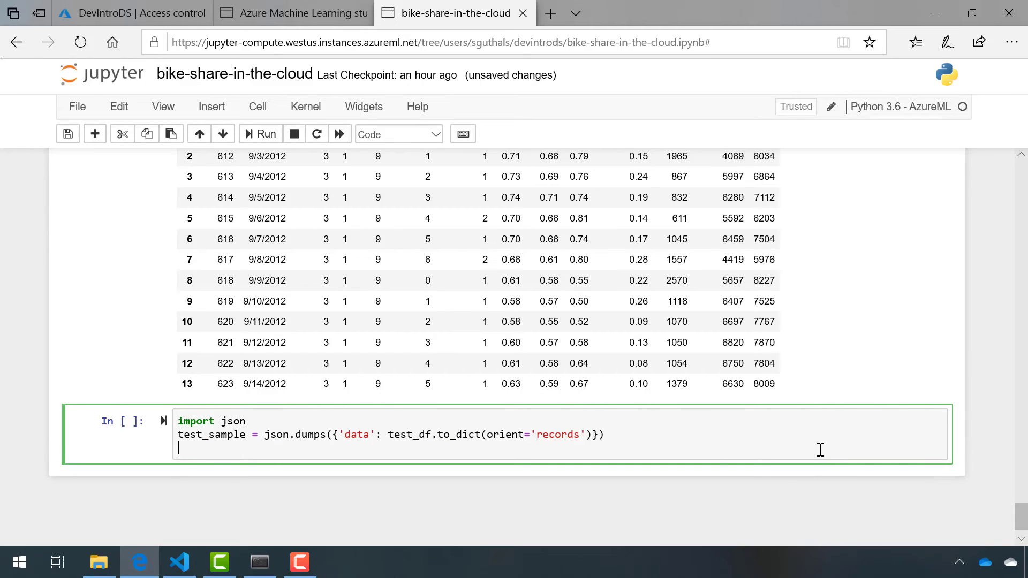
{"action": "type", "text": "response = aci_service.run(input_data = test_sample) response"}
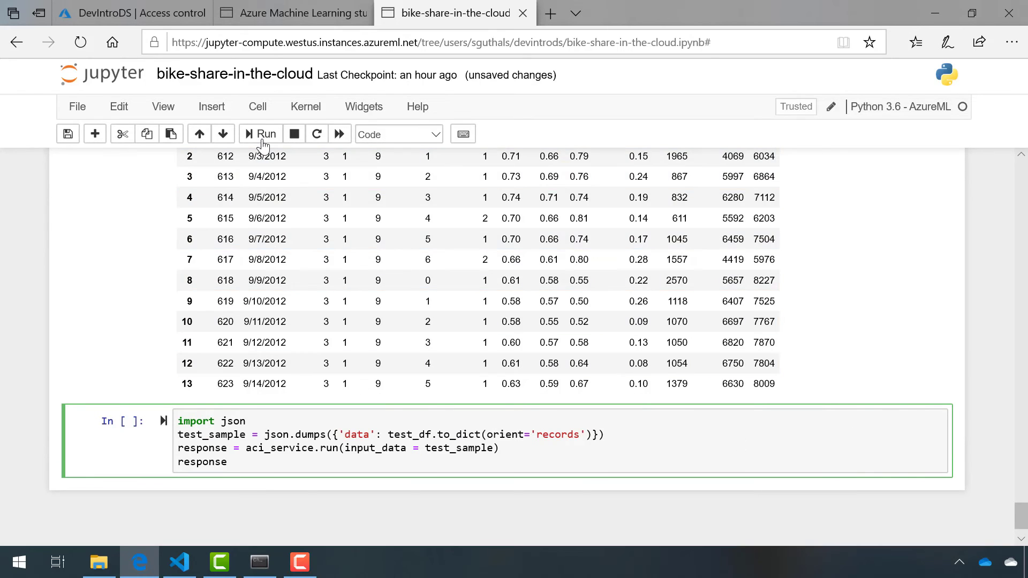
{"action": "left_click", "coordinate": [262, 135]}
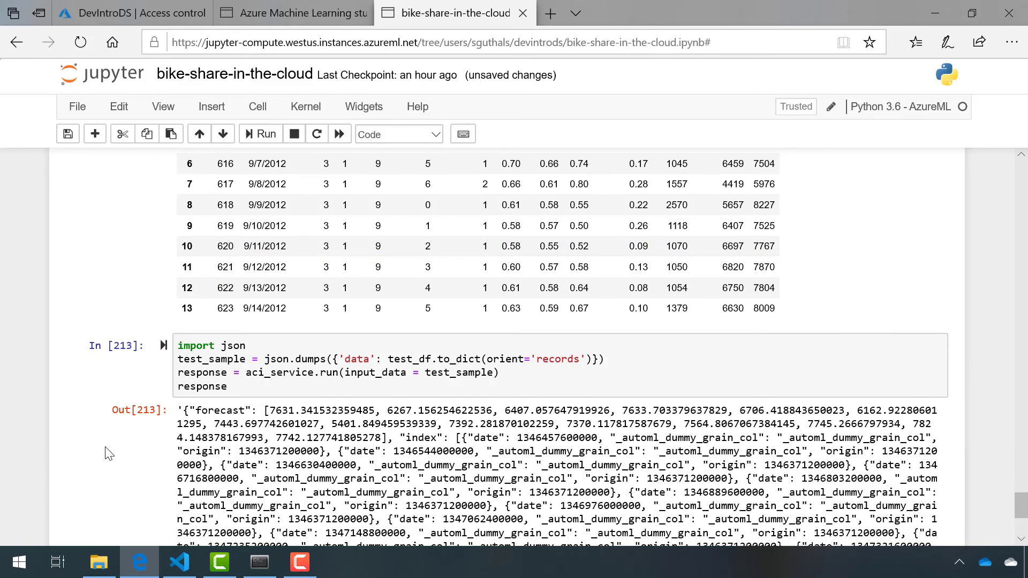
{"action": "scroll", "coordinate": [109, 454], "scroll_direction": "down", "scroll_amount": 3}
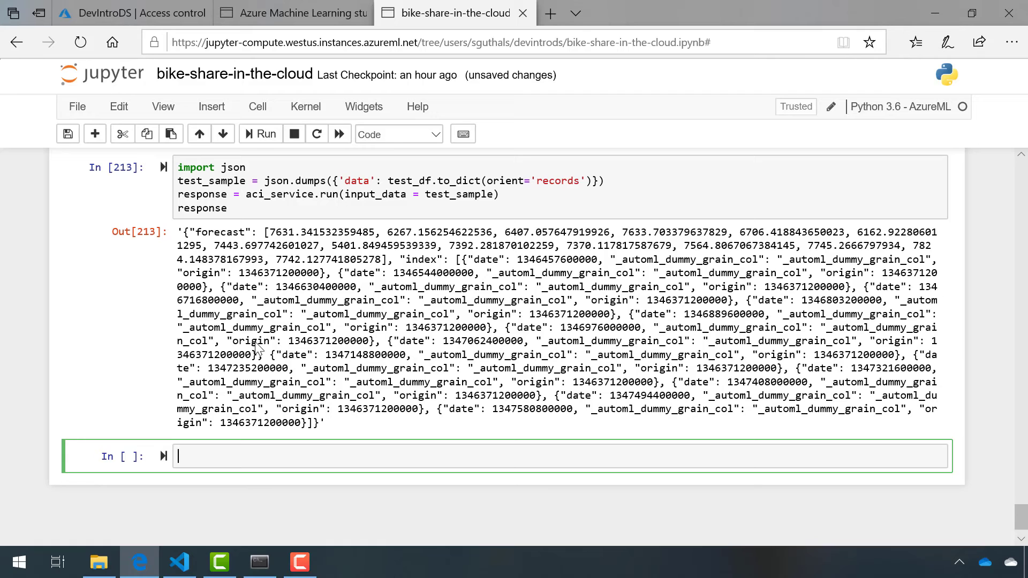
- Parse the service's JSON response into the y_fcst_all forecast dataframe
{"action": "type", "text": "res_dict = json.loads(response) y_fcst_all = pd.DataFrame(res_dict['index']) y_fcst_all[time_column_name] = pd.to_datetime(y_fcst_all[time_column_name], unit = 'ms') y_fcst_all['forecast'] = res_dict['forecast']"}
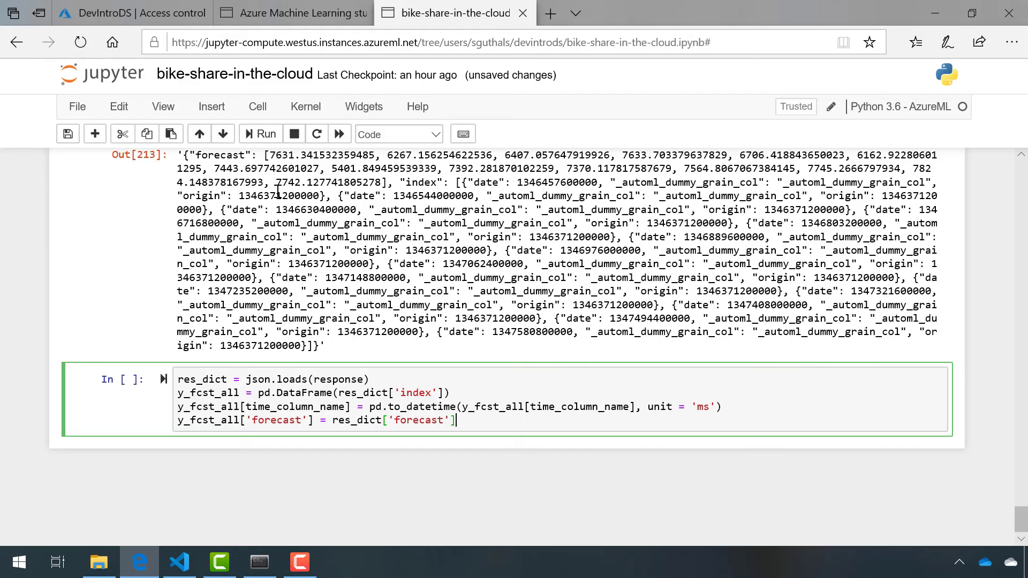
{"action": "left_click", "coordinate": [265, 135]}
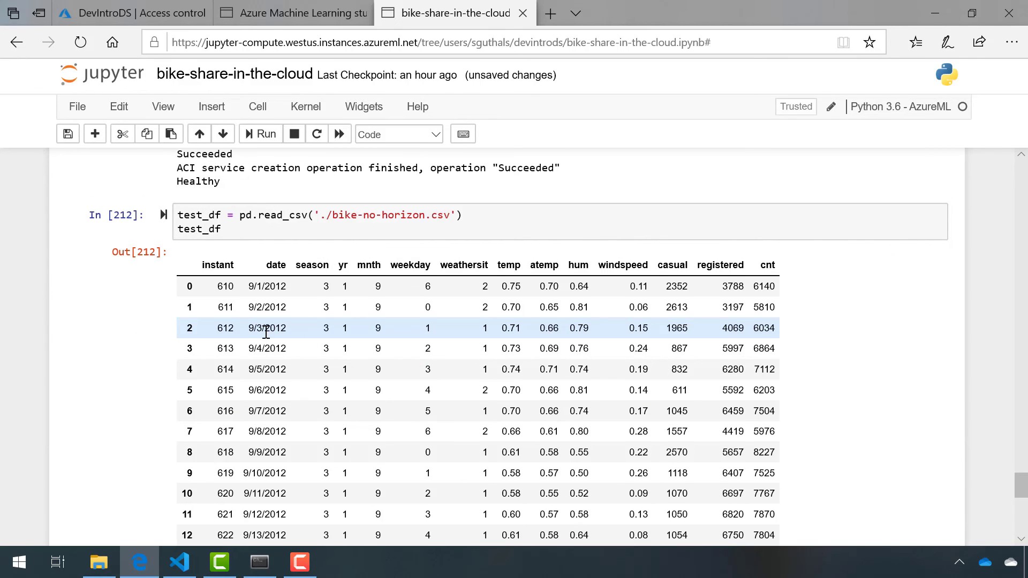
{"action": "scroll", "coordinate": [266, 332], "scroll_direction": "down", "scroll_amount": 10}
{"action": "left_click", "coordinate": [312, 424]}
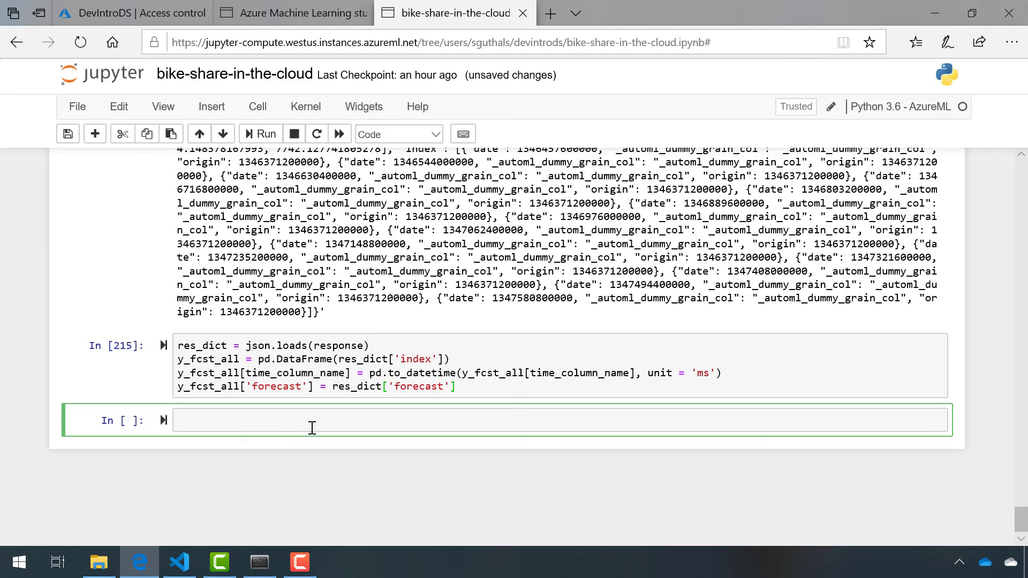
- Write the webservice_df cell comparing test_df['cnt'] truth against 'forecast' values with APE
{"action": "type", "text": "webservice_df = pd.DataFrame({ 'Truth': test_df['cnt'], 'Forecast': y_fcst_all['forecast'] } ) webservice_df['APE'] = APE(webservice_df['Truth'], webservice_df['Forecast']) webservice_df"}
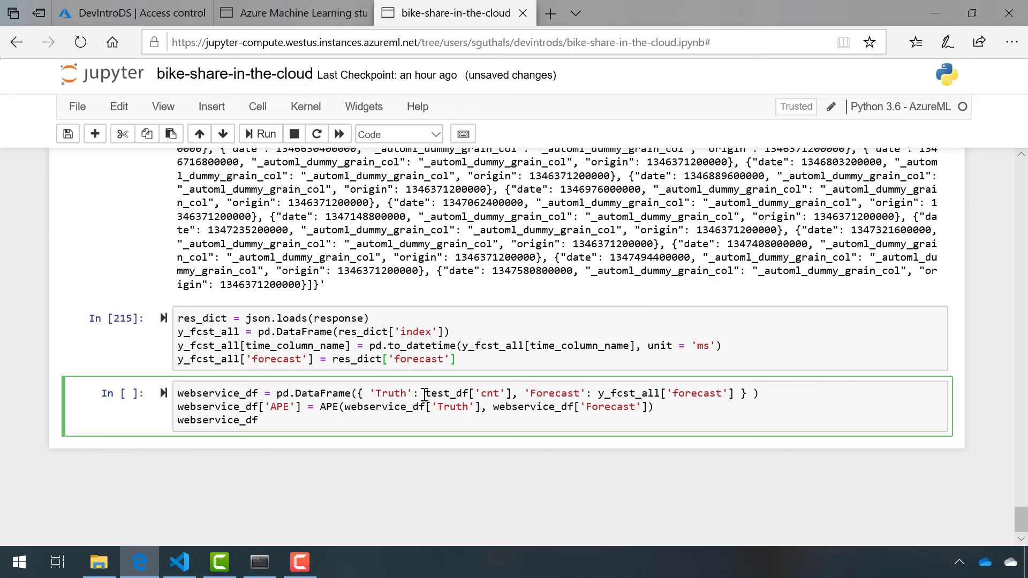
{"action": "left_click_drag", "start_coordinate": [424, 394], "coordinate": [514, 394]}
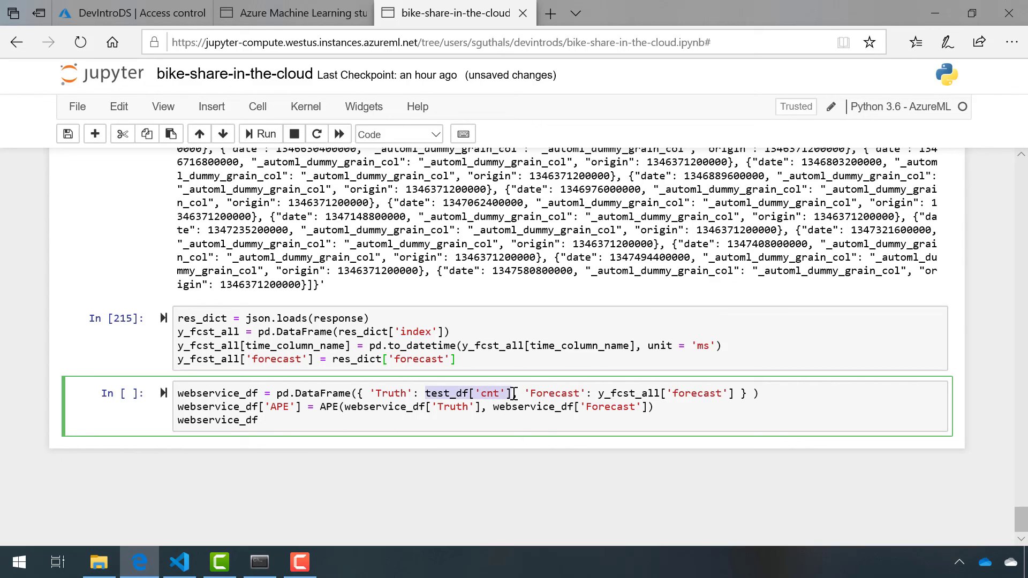
{"action": "left_click", "coordinate": [513, 394]}
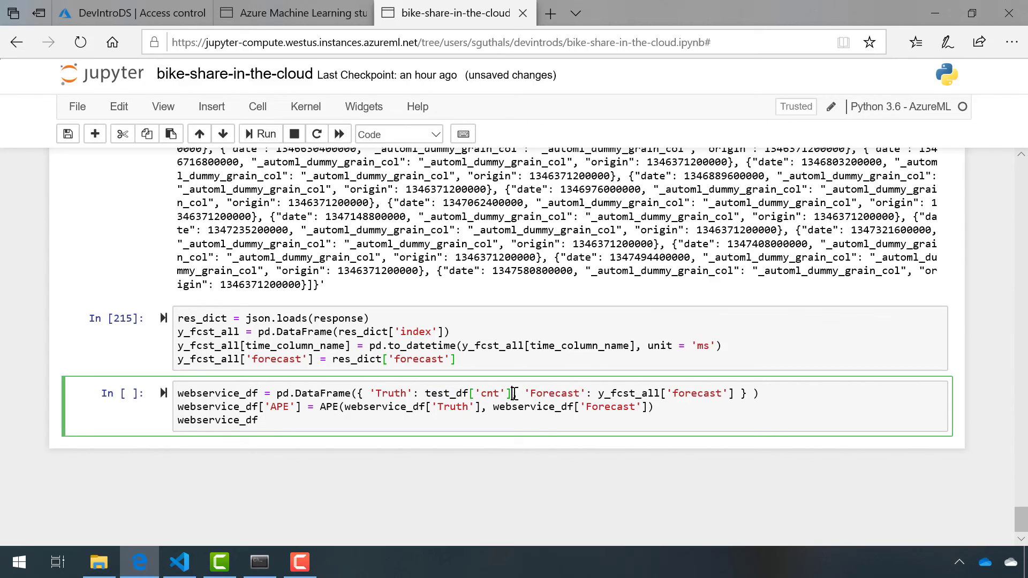
{"action": "left_click_drag", "start_coordinate": [666, 394], "coordinate": [733, 394]}
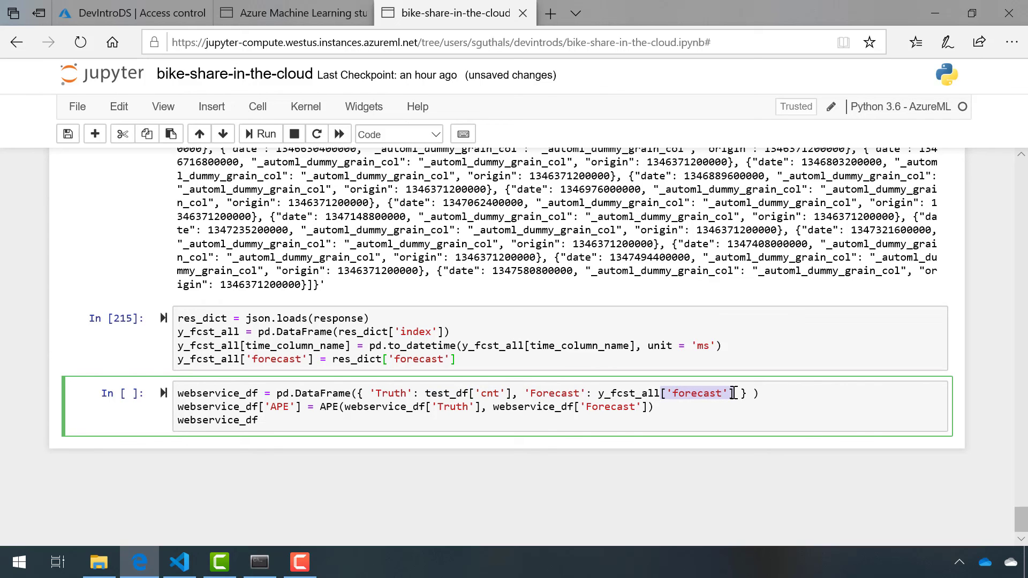
{"action": "key", "text": "ctrl+Return"}
{"action": "left_click", "coordinate": [733, 394]}
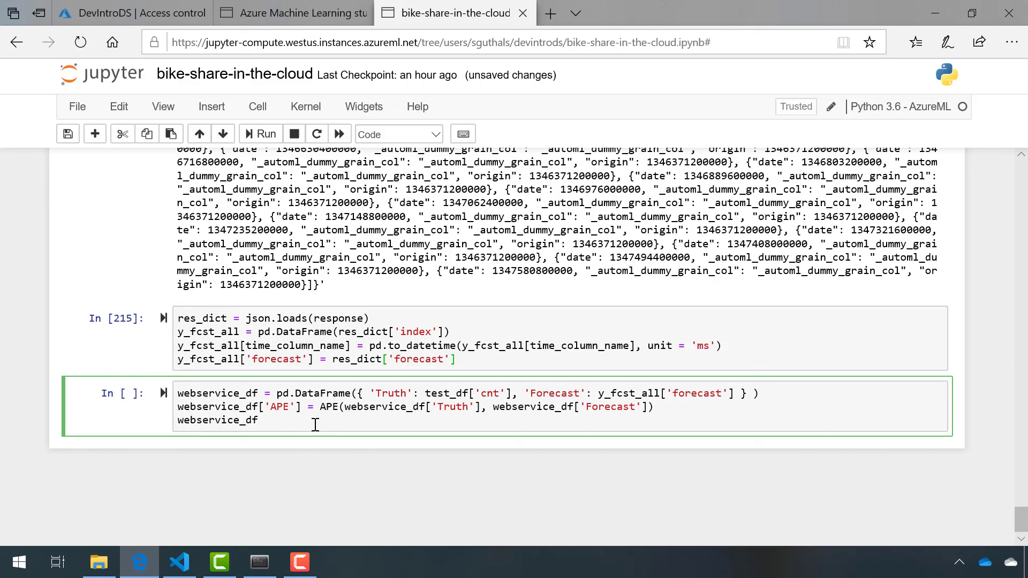
- Run the webservice_df cell to get the 14-row Truth, Forecast and APE table
{"action": "left_click", "coordinate": [265, 134]}
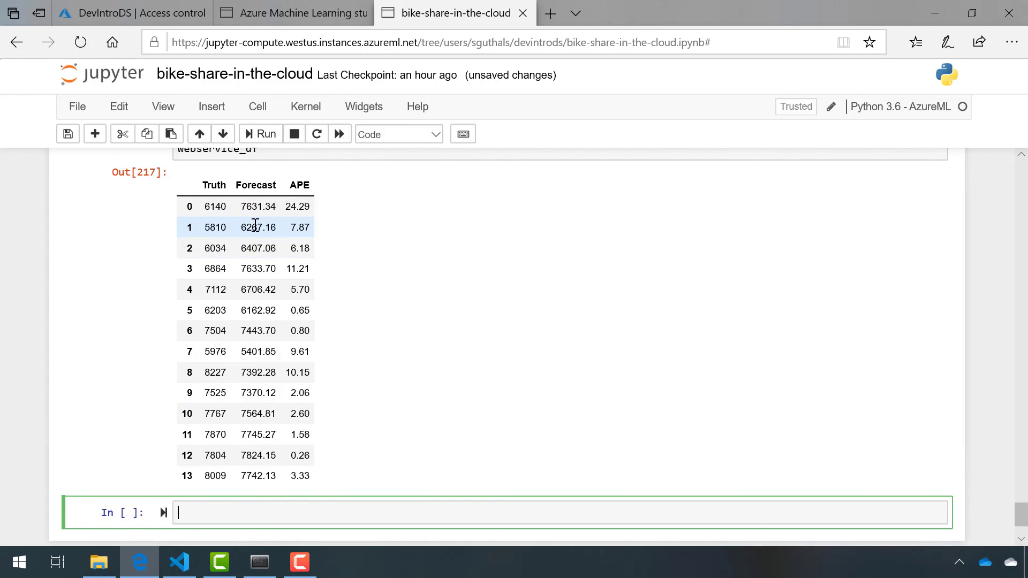
{"action": "scroll", "coordinate": [309, 241], "scroll_direction": "up", "scroll_amount": 4}
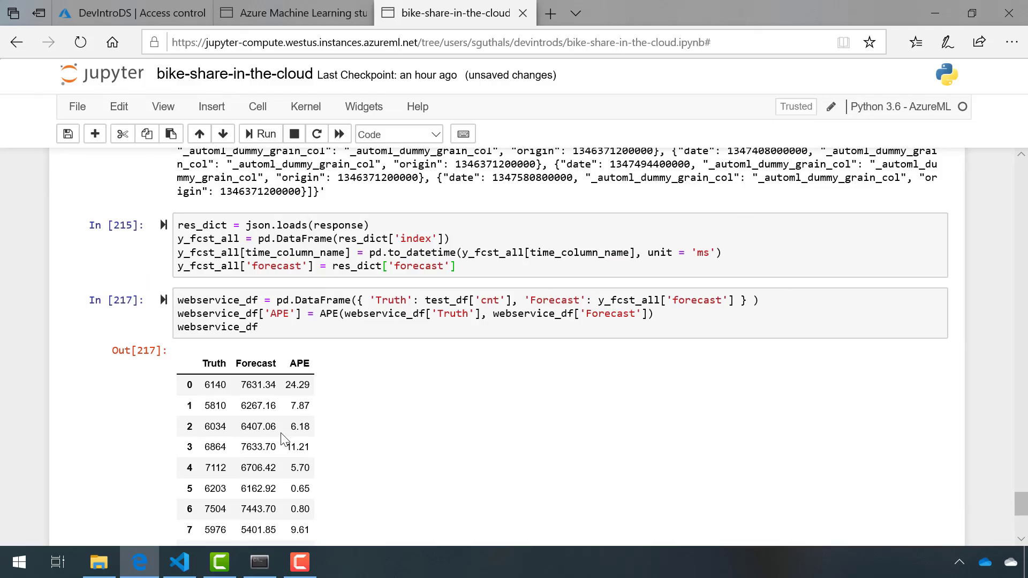
{"action": "scroll", "coordinate": [310, 321], "scroll_direction": "up", "scroll_amount": 2}
{"action": "scroll", "coordinate": [283, 438], "scroll_direction": "up", "scroll_amount": 3}
{"action": "scroll", "coordinate": [283, 437], "scroll_direction": "up", "scroll_amount": 3}
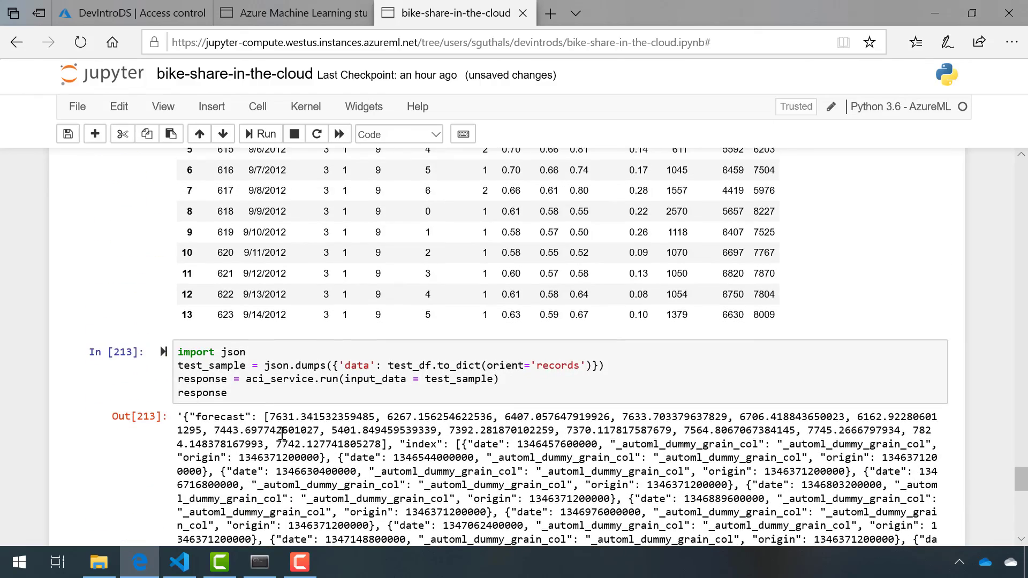
{"action": "scroll", "coordinate": [284, 438], "scroll_direction": "up", "scroll_amount": 3}
{"action": "scroll", "coordinate": [283, 438], "scroll_direction": "up", "scroll_amount": 3}
{"action": "scroll", "coordinate": [283, 438], "scroll_direction": "down", "scroll_amount": 5}
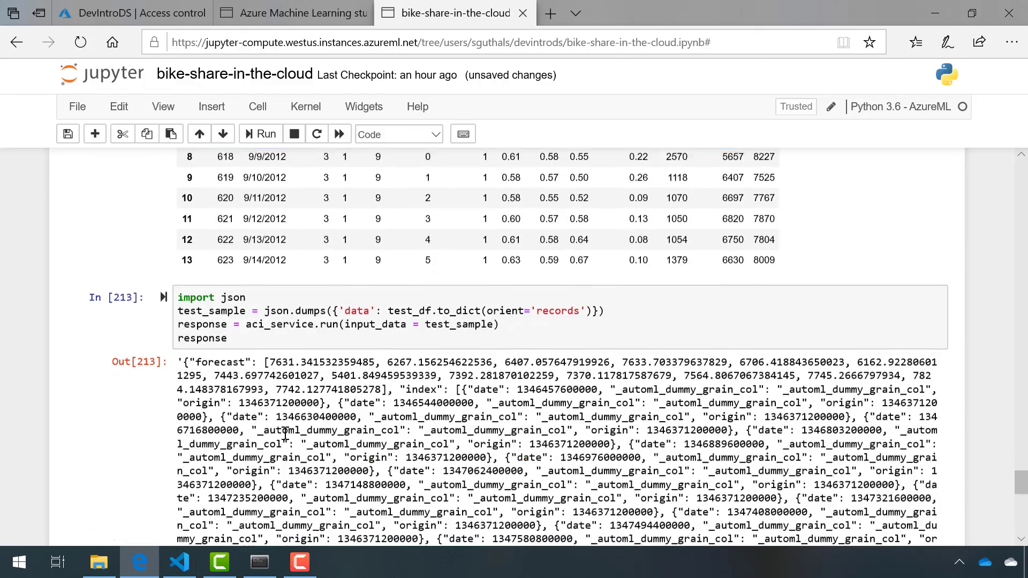
{"action": "scroll", "coordinate": [283, 433], "scroll_direction": "down", "scroll_amount": 5}
{"action": "scroll", "coordinate": [283, 432], "scroll_direction": "down", "scroll_amount": 4}
{"action": "scroll", "coordinate": [284, 433], "scroll_direction": "down", "scroll_amount": 3}
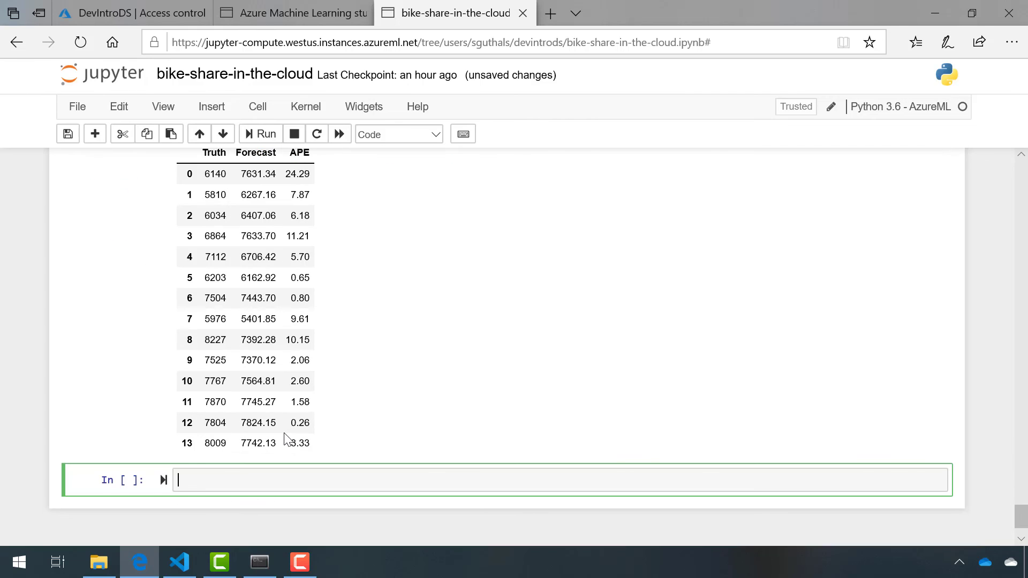
{"action": "left_click", "coordinate": [345, 481]}
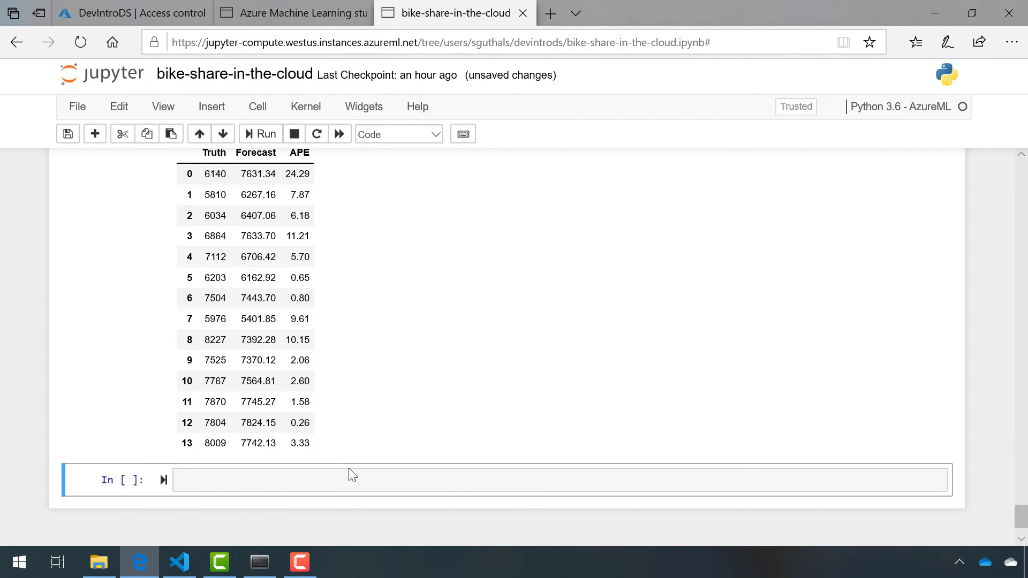